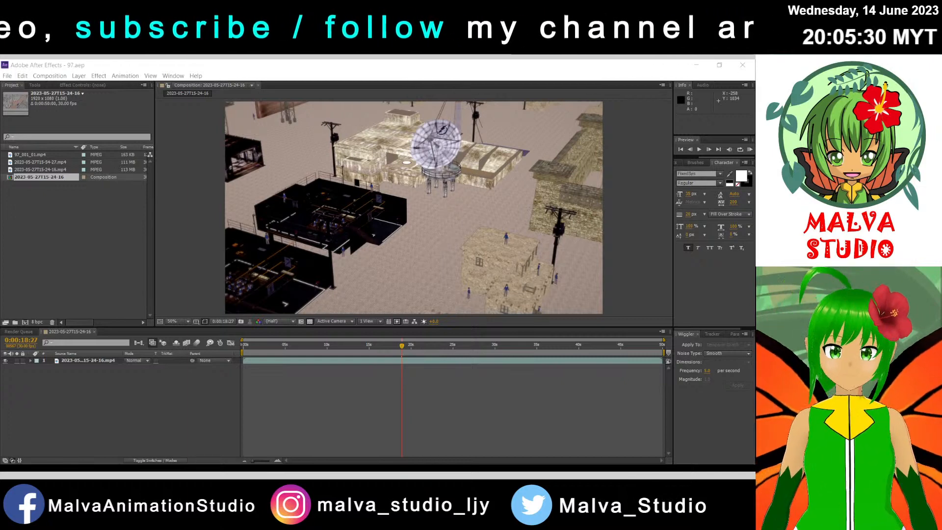
Step: Examine the stone building, people and surroundings in the composition frame at full magnification
{"action": "left_click", "coordinate": [385, 420]}
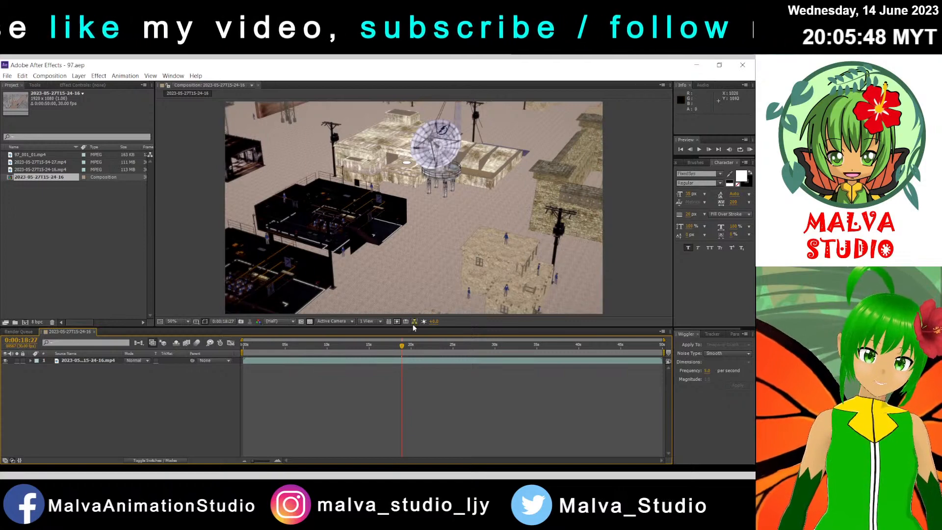
{"action": "scroll", "coordinate": [505, 240], "scroll_direction": "up", "scroll_amount": 1}
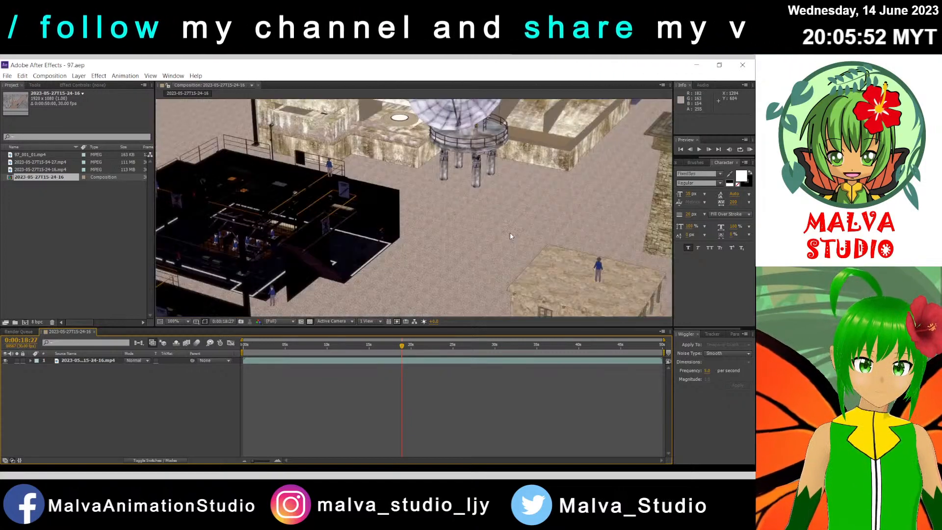
{"action": "left_click_drag", "start_coordinate": [511, 236], "coordinate": [399, 134]}
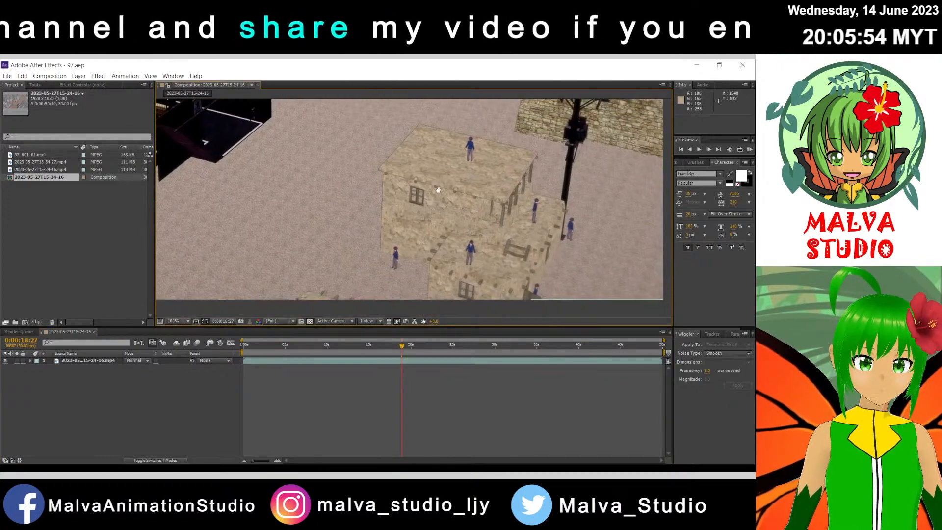
{"action": "left_click_drag", "start_coordinate": [477, 151], "coordinate": [429, 204]}
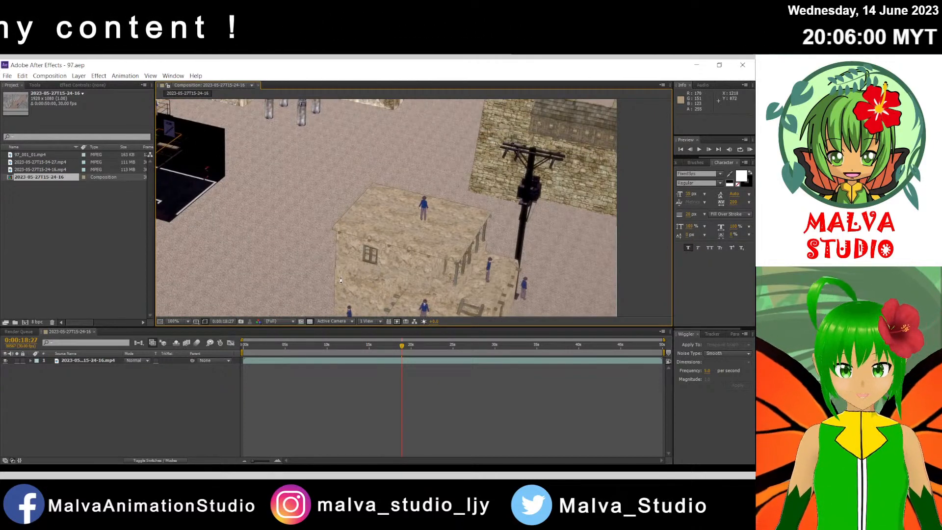
{"action": "left_click_drag", "start_coordinate": [452, 204], "coordinate": [439, 236]}
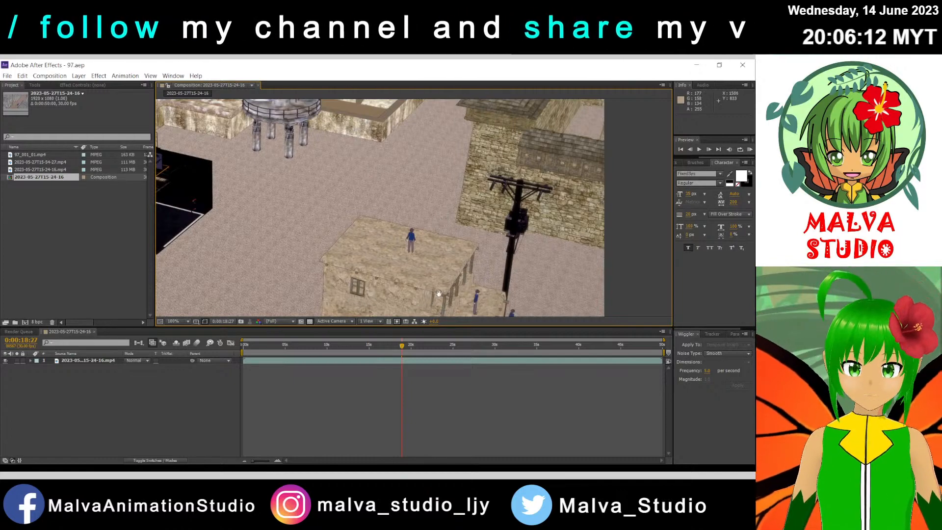
{"action": "left_click_drag", "start_coordinate": [438, 293], "coordinate": [426, 214]}
{"action": "scroll", "coordinate": [441, 197], "scroll_direction": "down", "scroll_amount": 1}
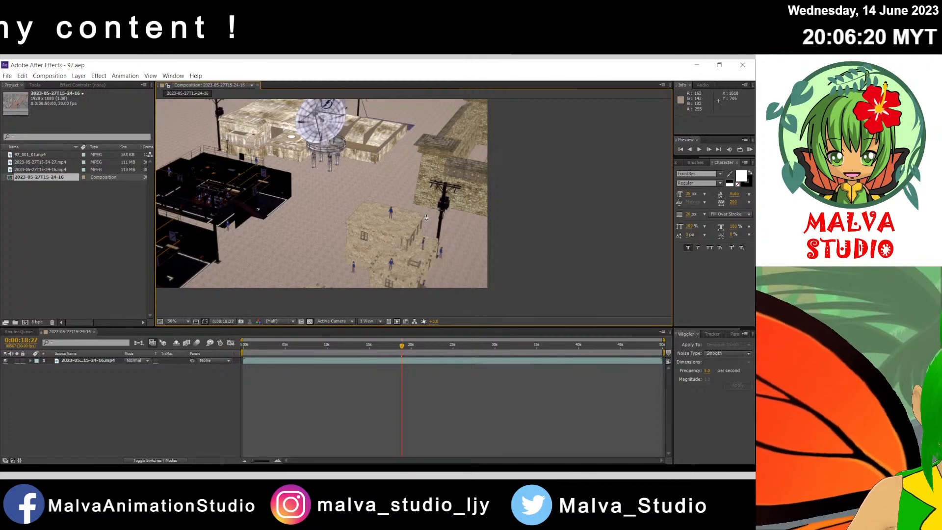
{"action": "left_click_drag", "start_coordinate": [403, 179], "coordinate": [470, 195]}
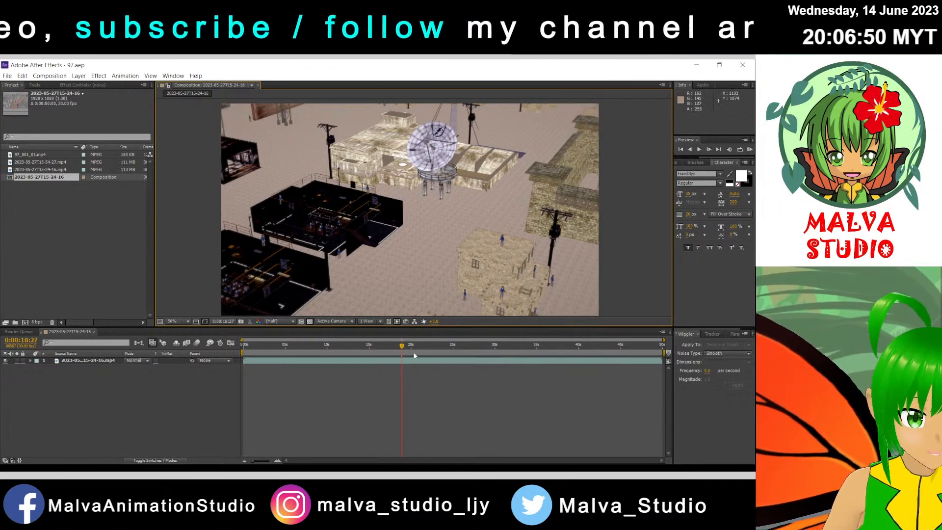
Step: Go to 0:00:12:06, add 2023-05-27T15-54-27.mp4 above the existing footage layer, and save the project
{"action": "left_click", "coordinate": [346, 345]}
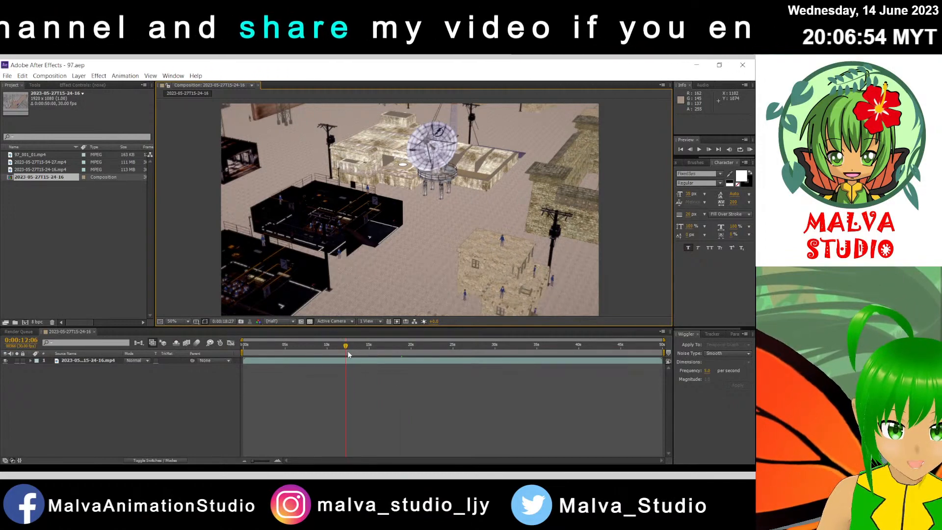
{"action": "left_click", "coordinate": [348, 355]}
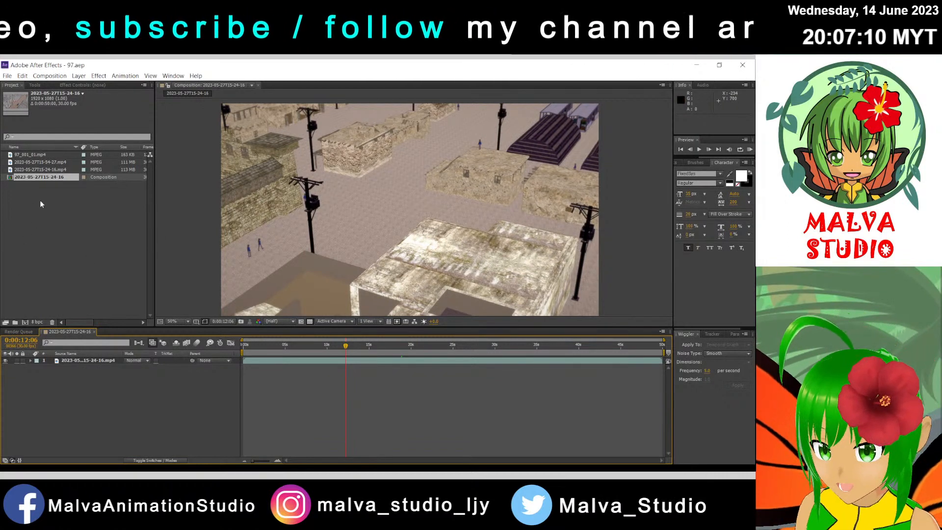
{"action": "left_click", "coordinate": [63, 165]}
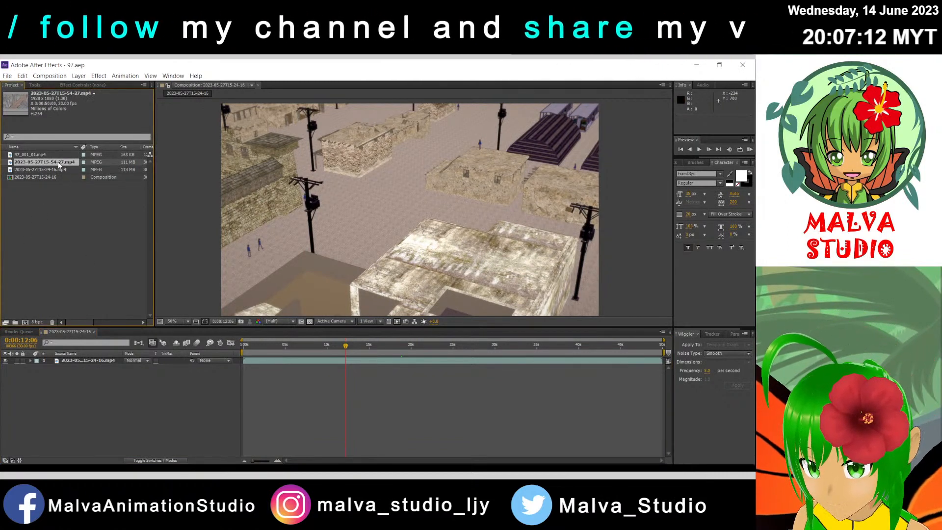
{"action": "left_click_drag", "start_coordinate": [63, 357], "coordinate": [69, 361]}
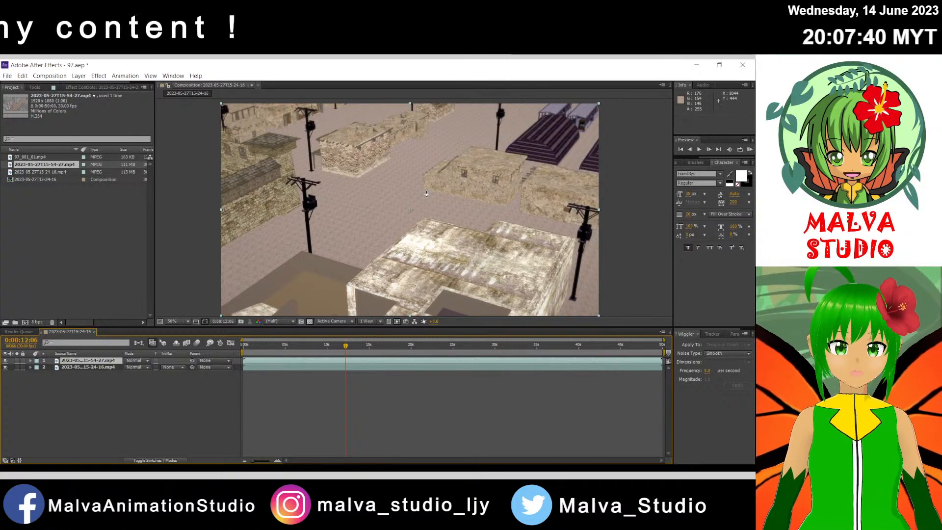
{"action": "left_click", "coordinate": [74, 284]}
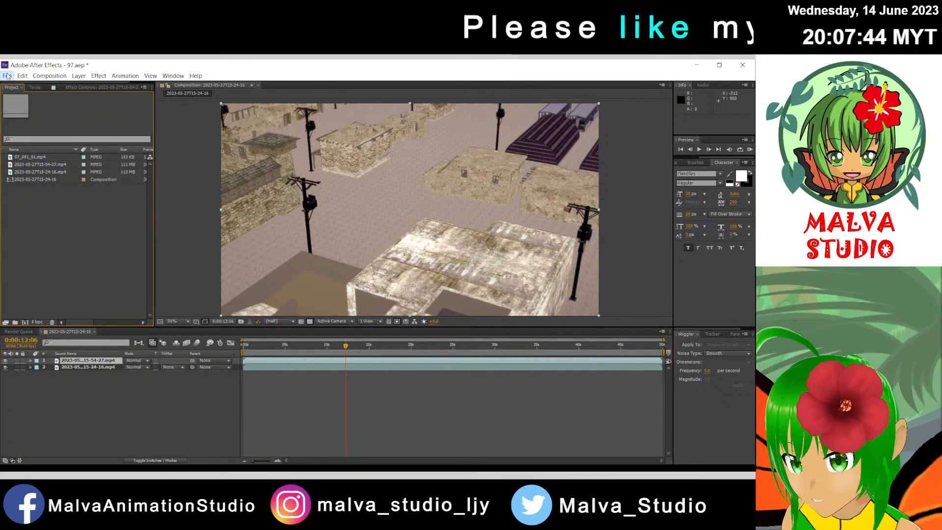
{"action": "key", "text": "ctrl+s"}
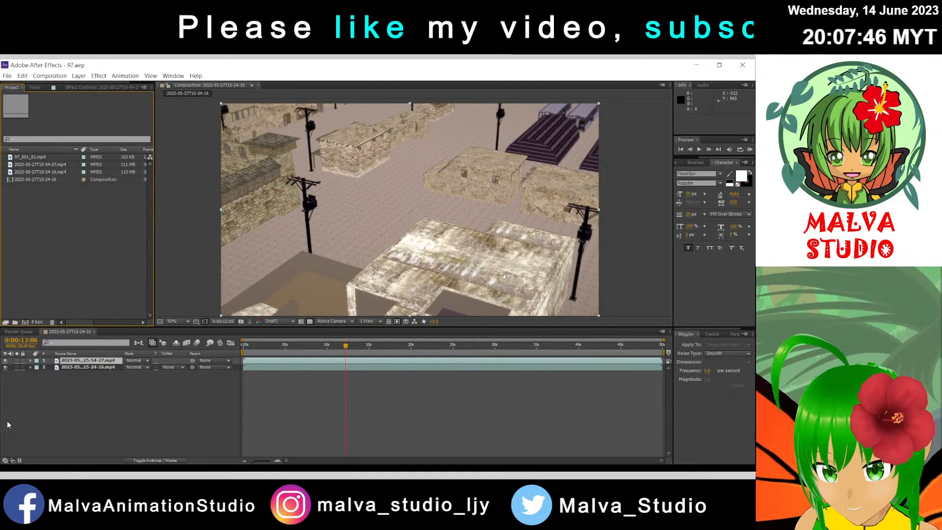
Step: Set the opacity of the 2023-05-27T15-54-27.mp4 layer to 50%
{"action": "left_click", "coordinate": [30, 360]}
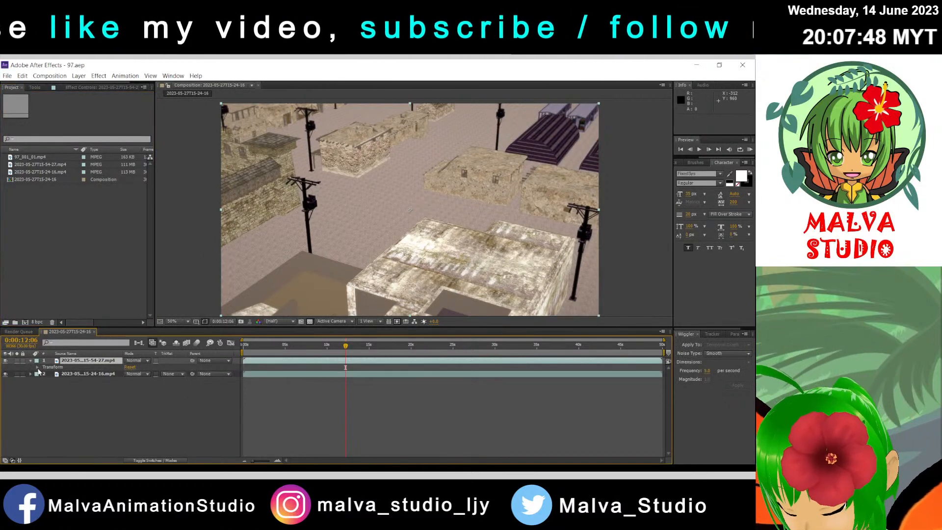
{"action": "left_click", "coordinate": [37, 368]}
{"action": "left_click", "coordinate": [131, 401]}
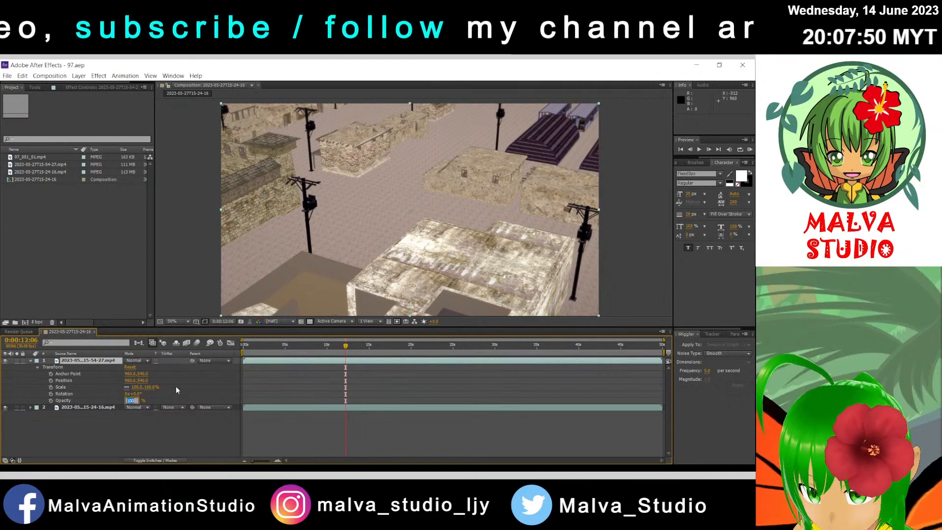
{"action": "type", "text": "50"}
{"action": "key", "text": "Return"}
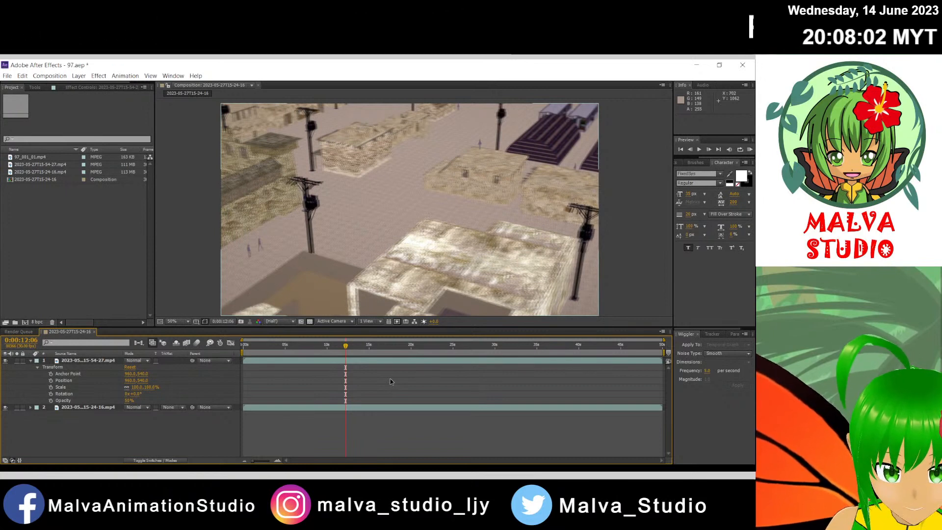
Step: Shift the semi-transparent 2023-05-27T15-54-27.mp4 layer one frame earlier in the timeline
{"action": "key", "text": "Page_Up"}
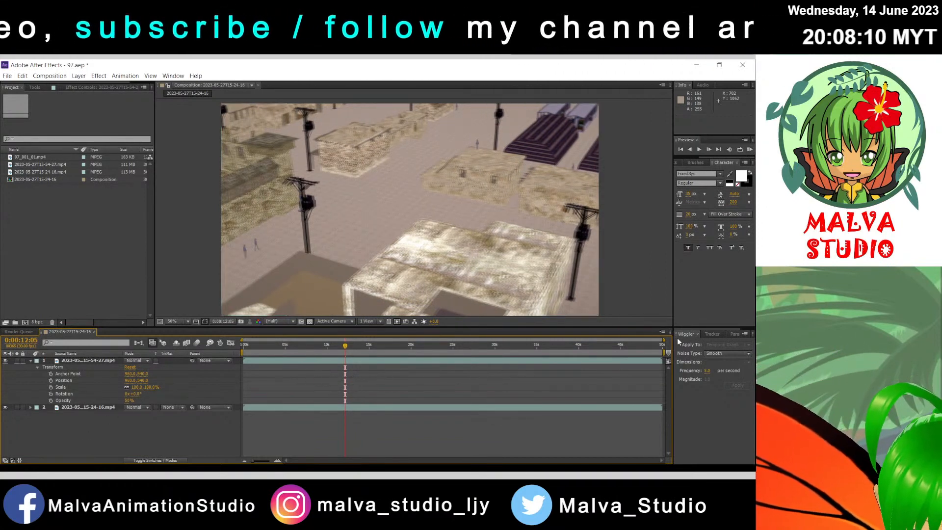
{"action": "left_click_drag", "start_coordinate": [663, 342], "coordinate": [253, 364]}
{"action": "left_click_drag", "start_coordinate": [253, 363], "coordinate": [246, 360]}
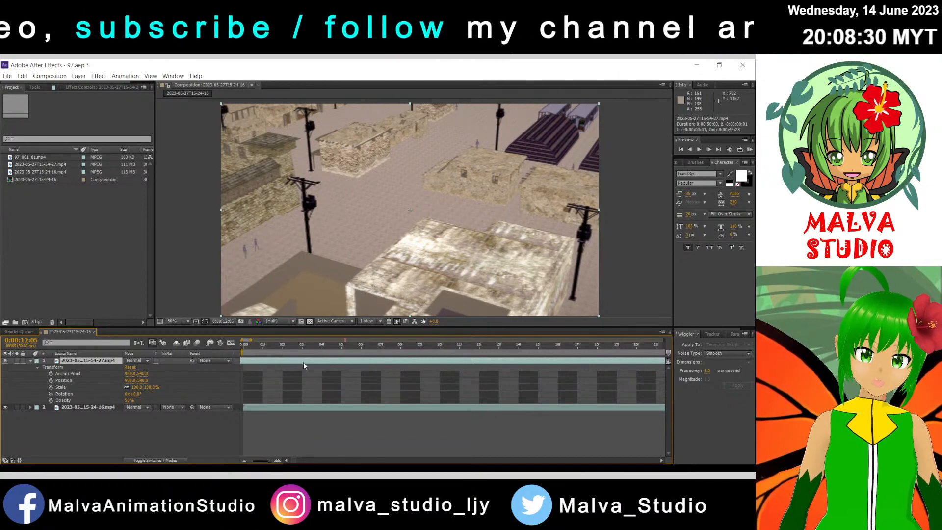
Step: Check the alignment of the two overlaid footage layers at several times between 0:00:00:13 and 0:00:10:24
{"action": "left_click", "coordinate": [499, 346]}
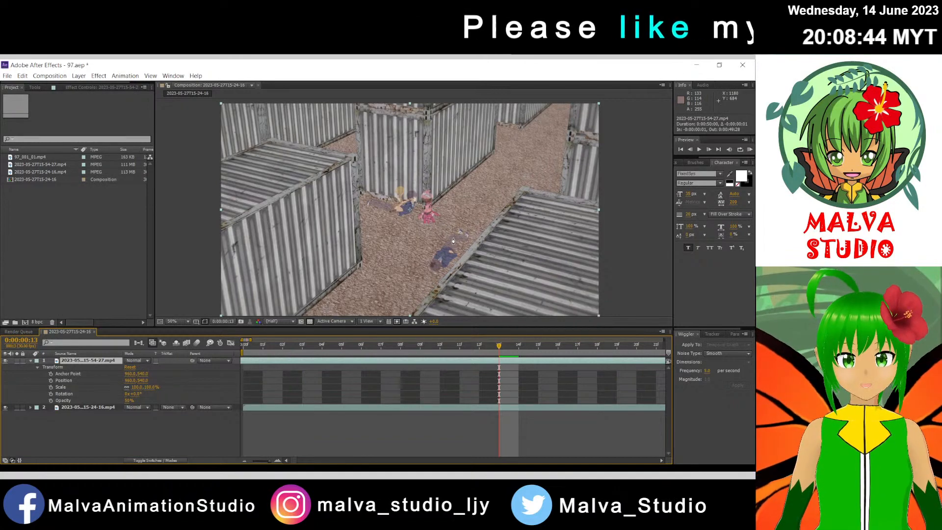
{"action": "left_click_drag", "start_coordinate": [250, 340], "coordinate": [342, 347]}
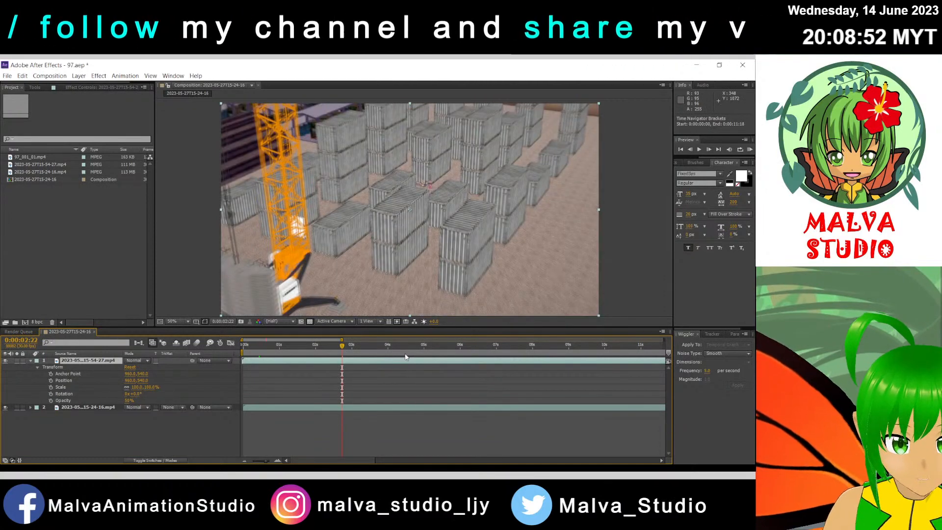
{"action": "left_click", "coordinate": [454, 346]}
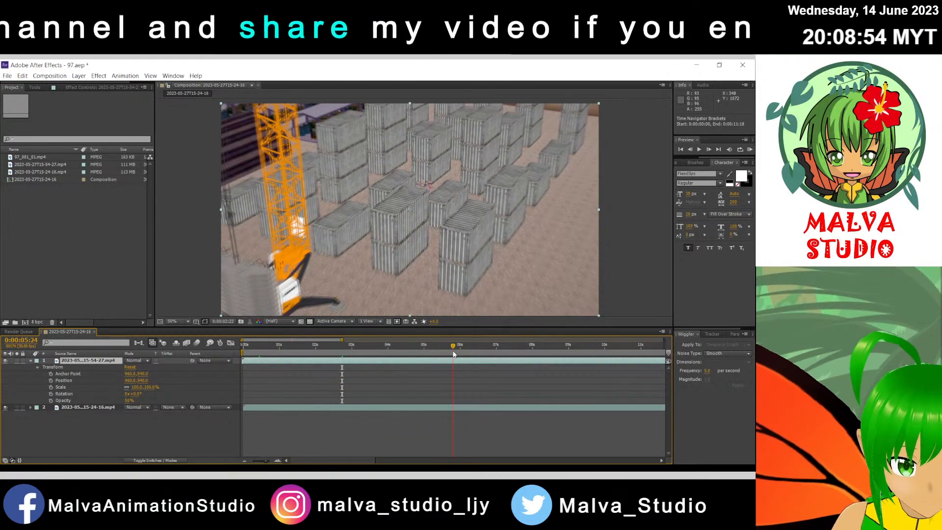
{"action": "left_click", "coordinate": [498, 346]}
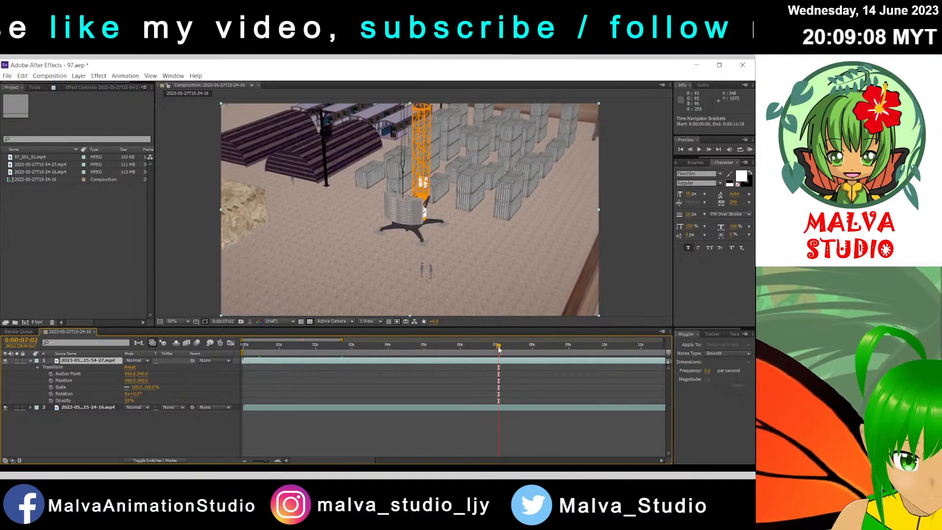
{"action": "left_click", "coordinate": [551, 346]}
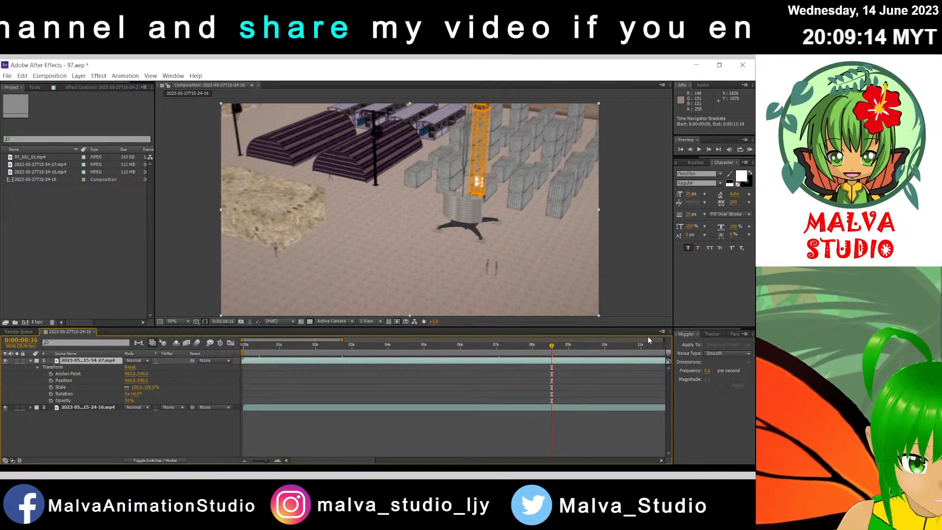
{"action": "left_click", "coordinate": [633, 345]}
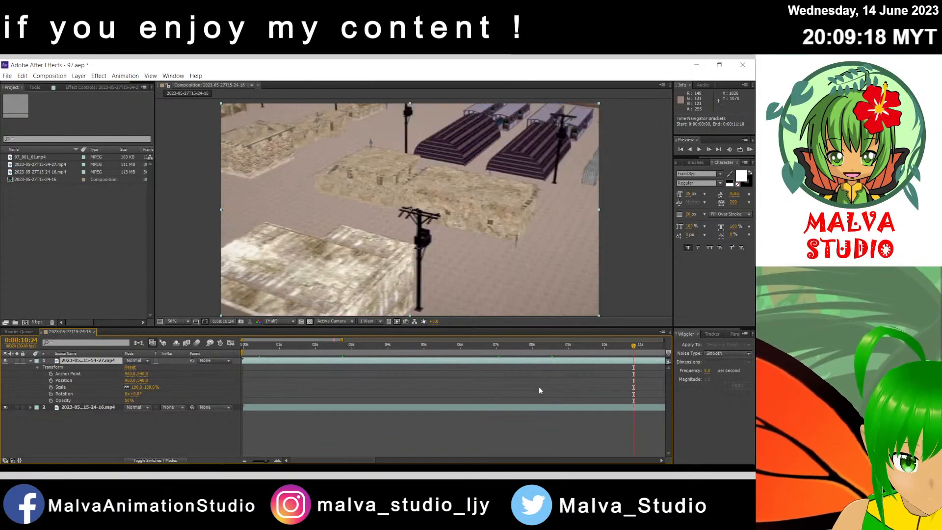
{"action": "left_click", "coordinate": [221, 438]}
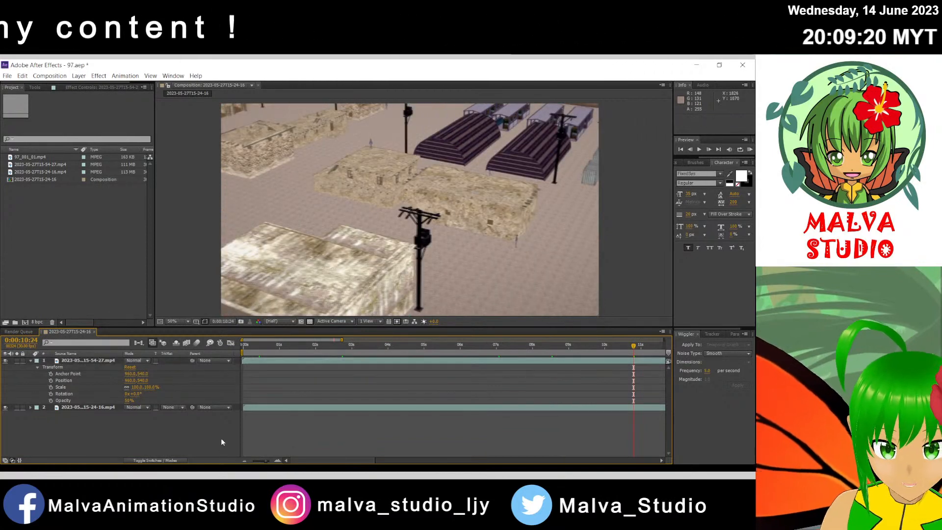
Step: Return to 0:00:00:00, add 97_001_01.mp4 as the uppermost layer of the composition, and save the project
{"action": "left_click", "coordinate": [242, 345]}
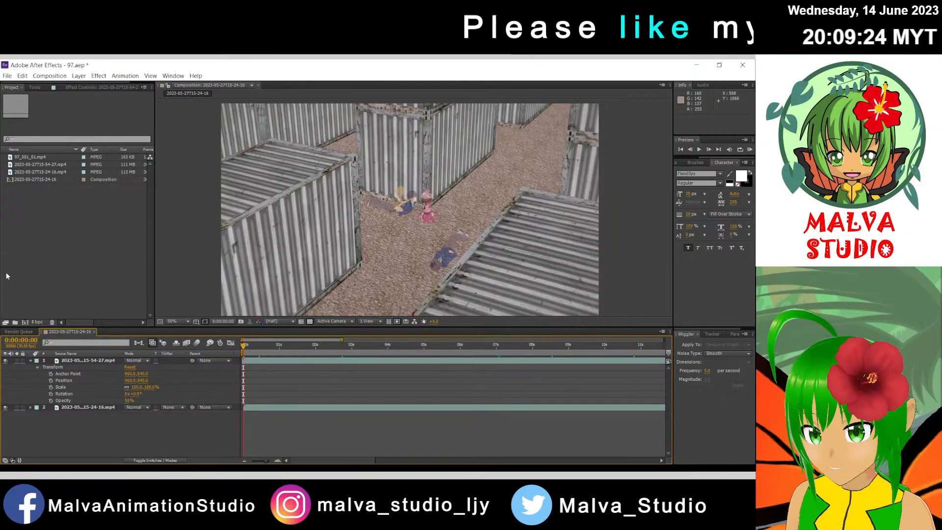
{"action": "left_click", "coordinate": [36, 158]}
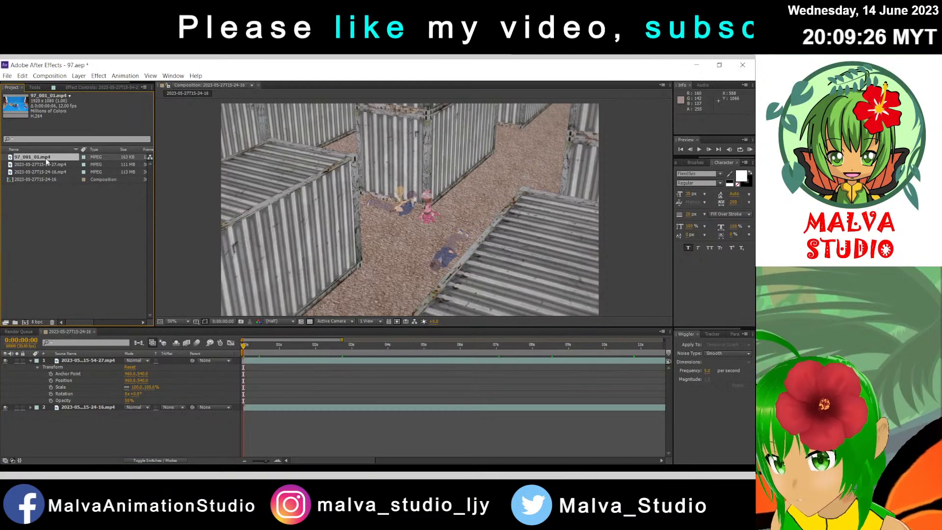
{"action": "left_click", "coordinate": [31, 360]}
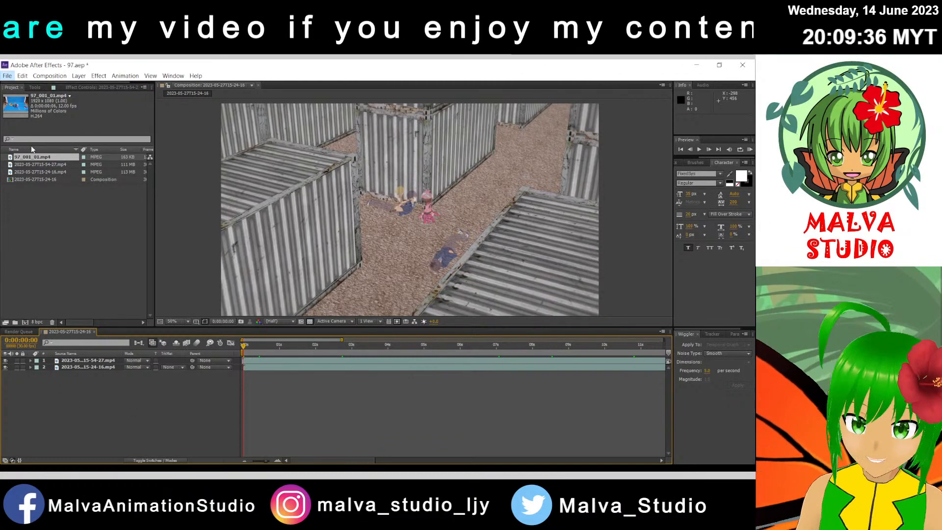
{"action": "key", "text": "ctrl+s"}
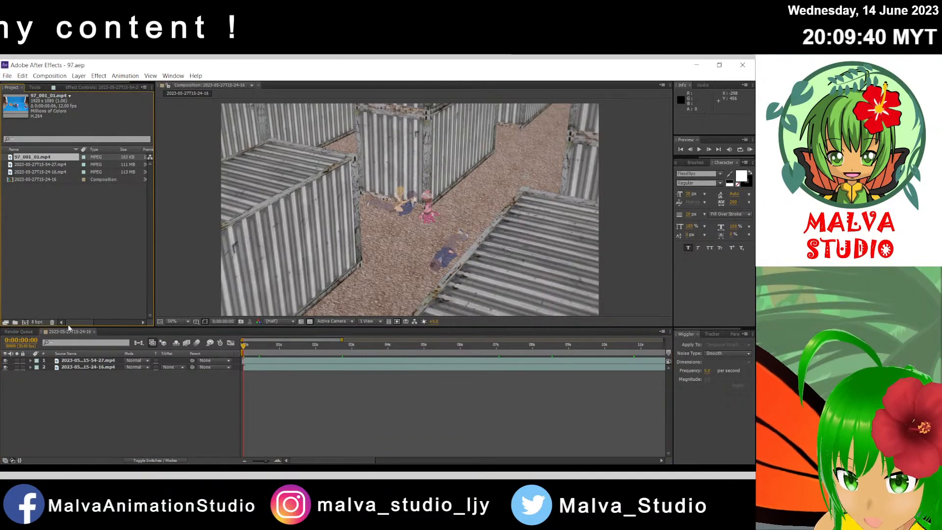
{"action": "left_click_drag", "start_coordinate": [69, 328], "coordinate": [75, 358]}
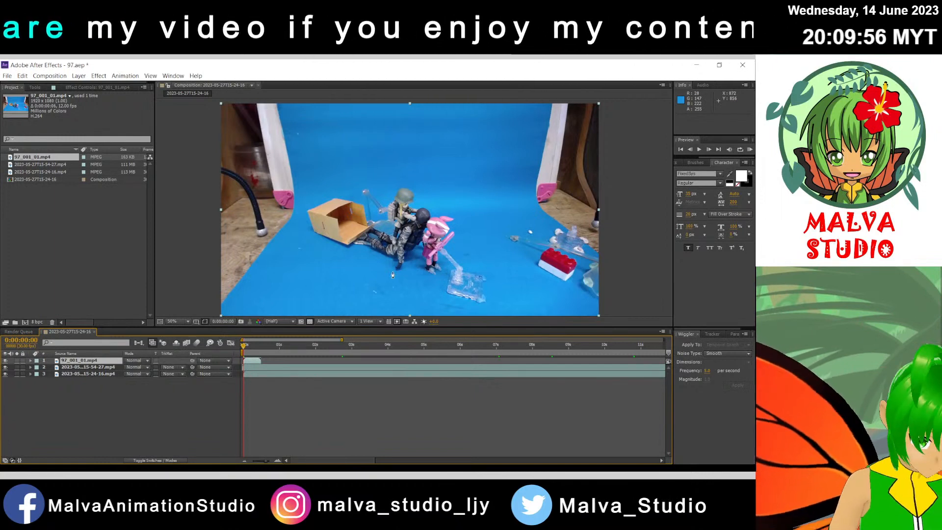
{"action": "left_click", "coordinate": [7, 76]}
{"action": "left_click", "coordinate": [19, 139]}
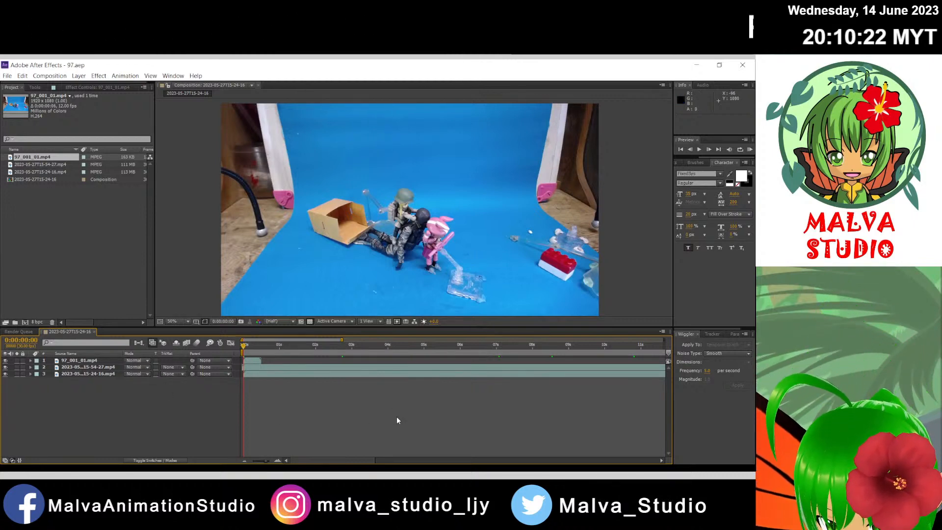
Step: Delete the 97_001_01.mp4 layer from the 2023-05-27T15-24-16 composition
{"action": "left_click", "coordinate": [399, 469]}
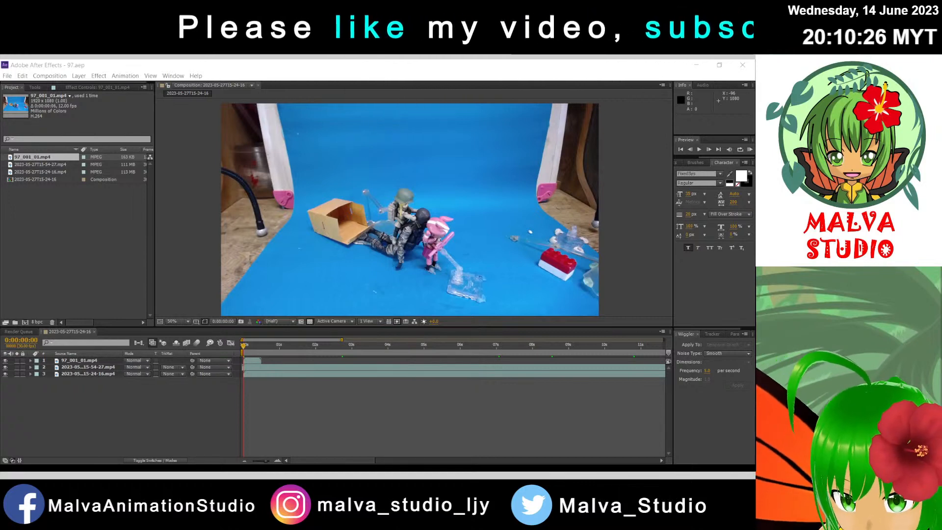
{"action": "left_click", "coordinate": [246, 431]}
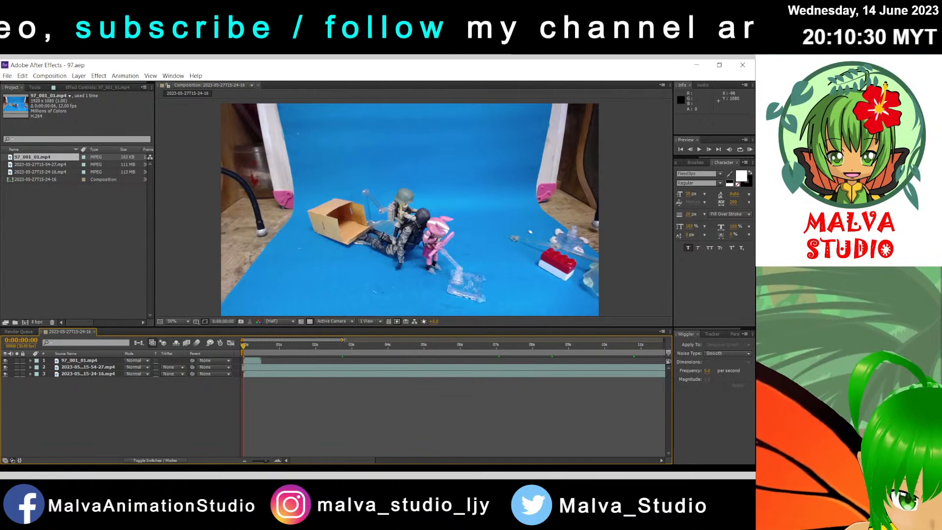
{"action": "left_click_drag", "start_coordinate": [344, 340], "coordinate": [255, 352]}
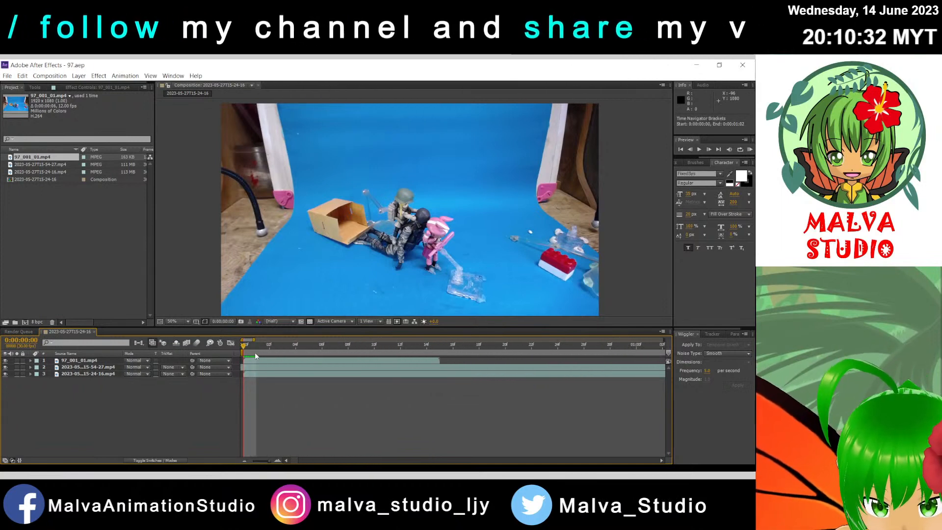
{"action": "left_click", "coordinate": [264, 361]}
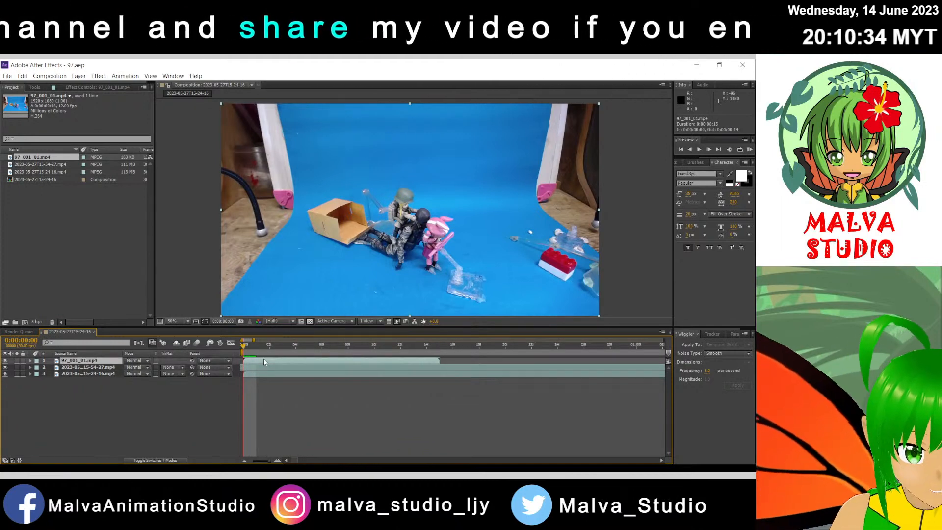
{"action": "left_click", "coordinate": [75, 402]}
{"action": "left_click", "coordinate": [90, 361]}
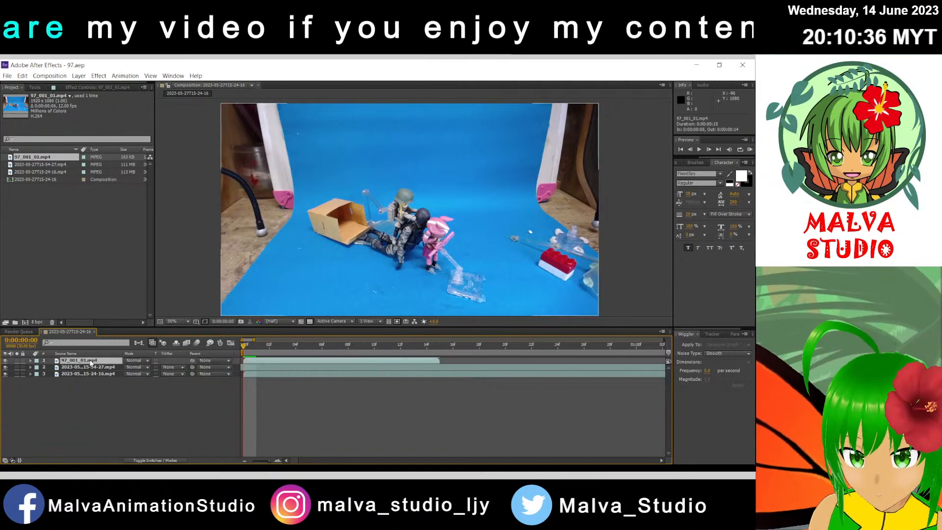
{"action": "key", "text": "Delete"}
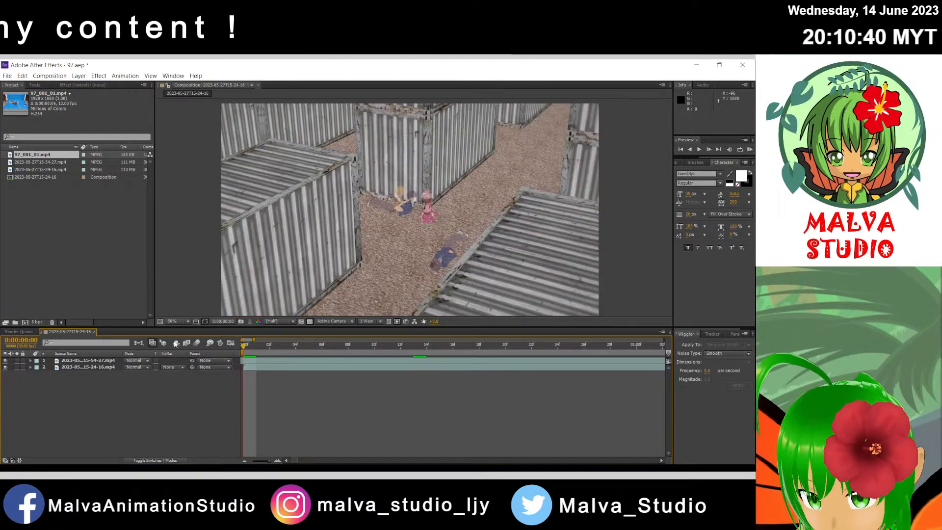
Step: Create a 1920 x 1080, 30 fps composition named llenn fukaziroh with a duration of 0:00:05:00
{"action": "key", "text": "ctrl+k"}
{"action": "left_click", "coordinate": [435, 363]}
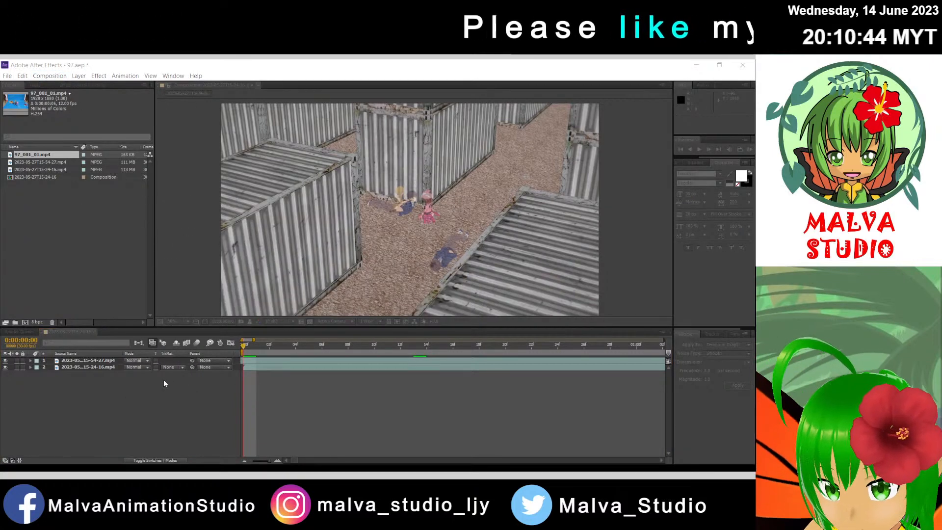
{"action": "key", "text": "ctrl+k"}
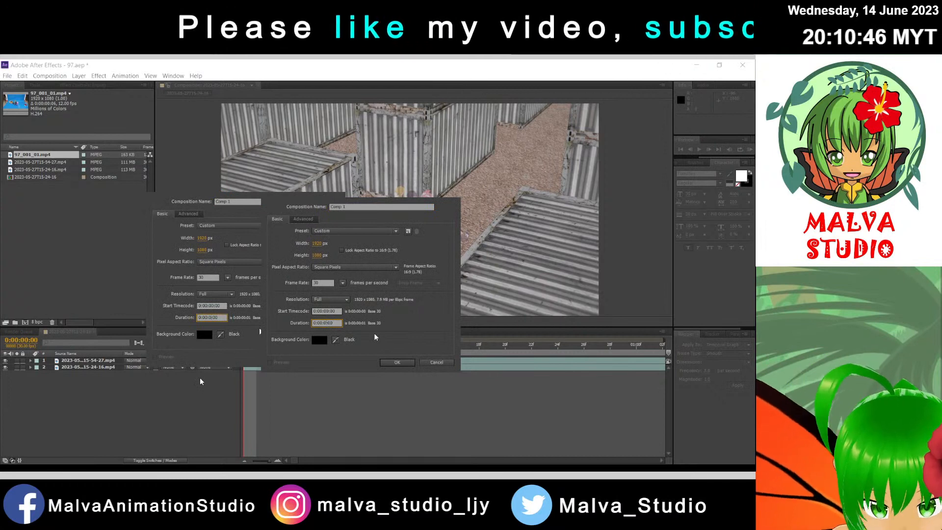
{"action": "type", "text": "500"}
{"action": "key", "text": "Tab"}
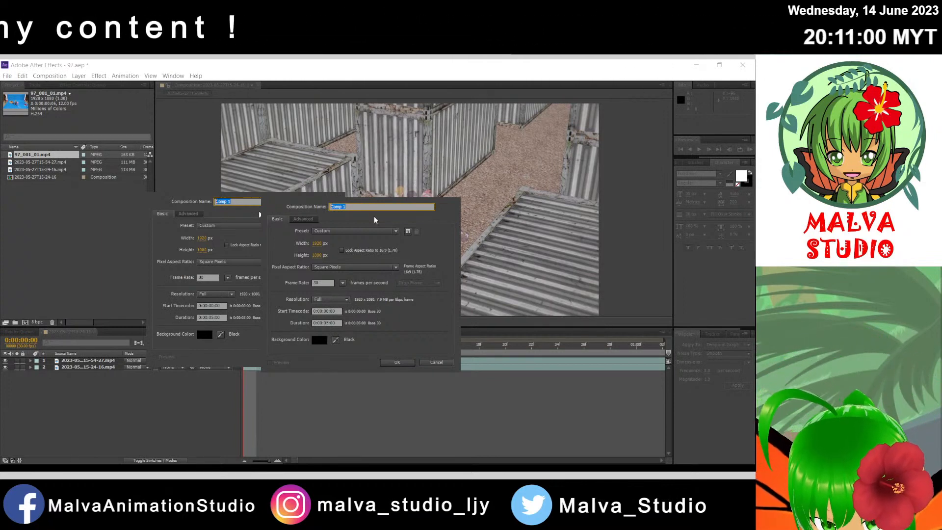
{"action": "key", "text": "BackSpace"}
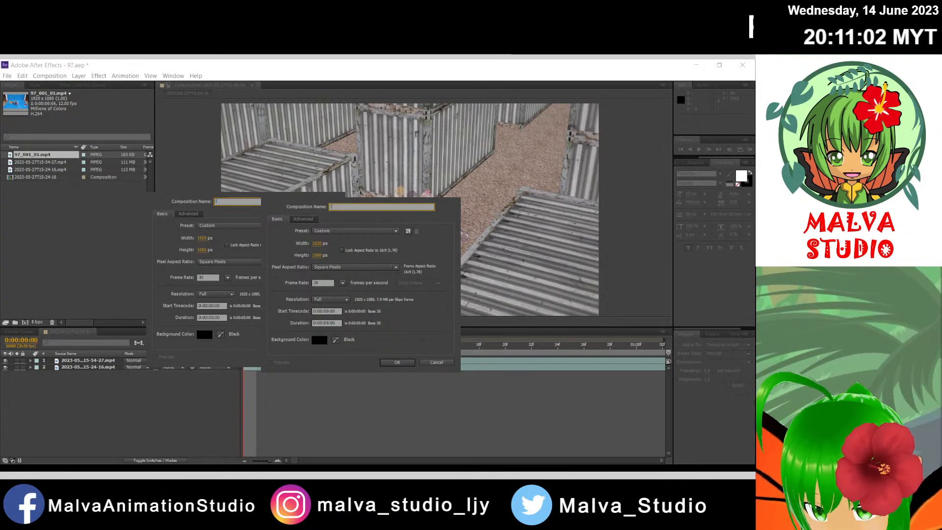
{"action": "type", "text": "lie"}
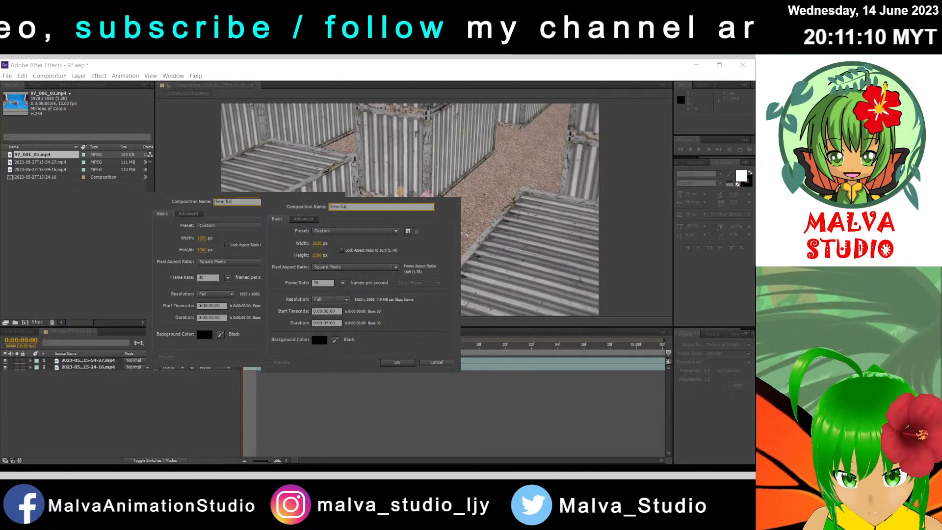
{"action": "type", "text": "aziroh"}
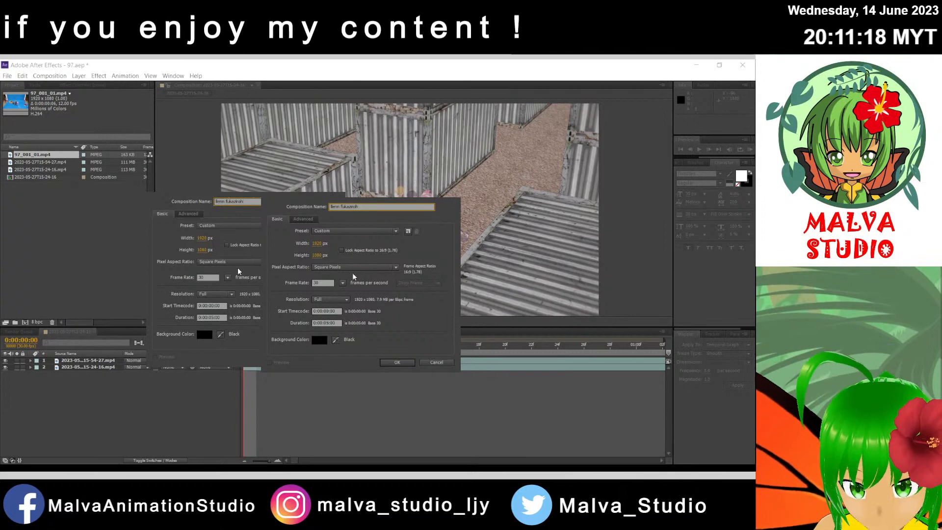
{"action": "left_click", "coordinate": [397, 362]}
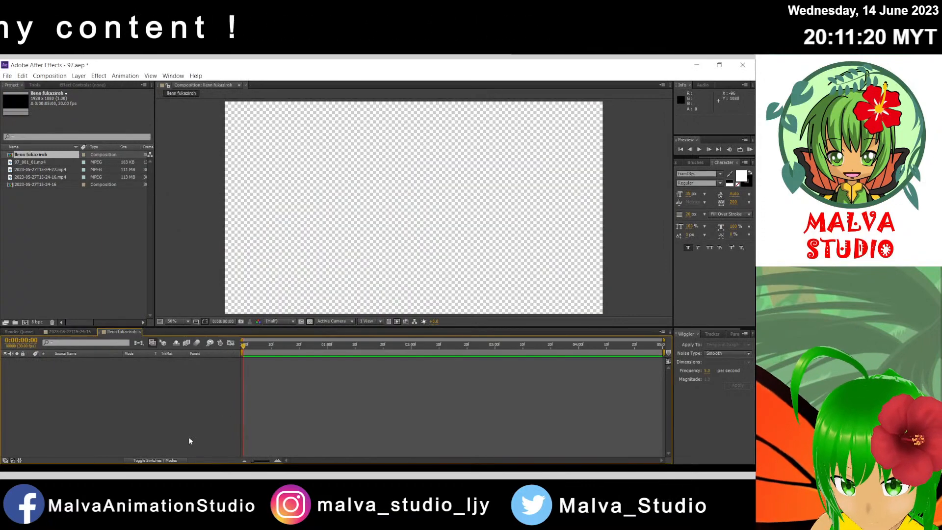
Step: Compare the 2023-05-27T15-24-16 composition and its settings with the empty llenn fukaziroh composition
{"action": "left_click", "coordinate": [92, 334]}
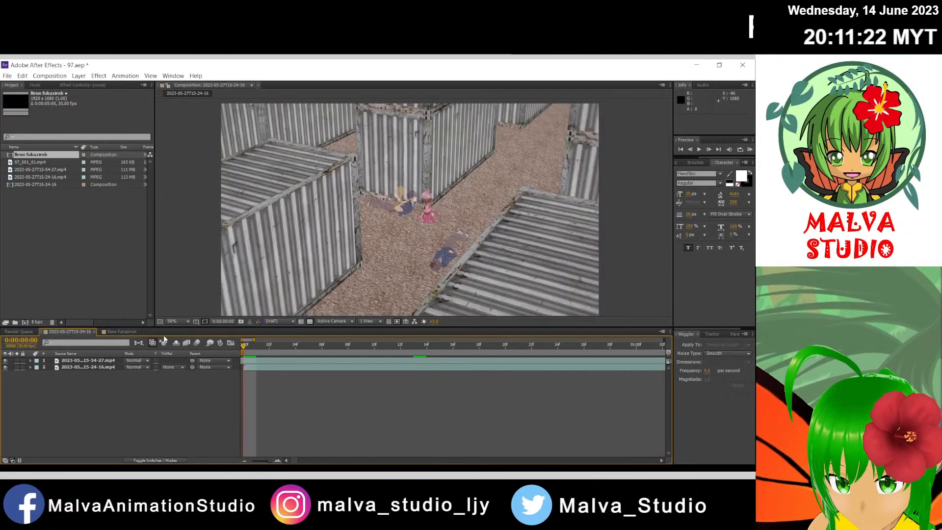
{"action": "key", "text": "ctrl+k"}
{"action": "left_click", "coordinate": [432, 362]}
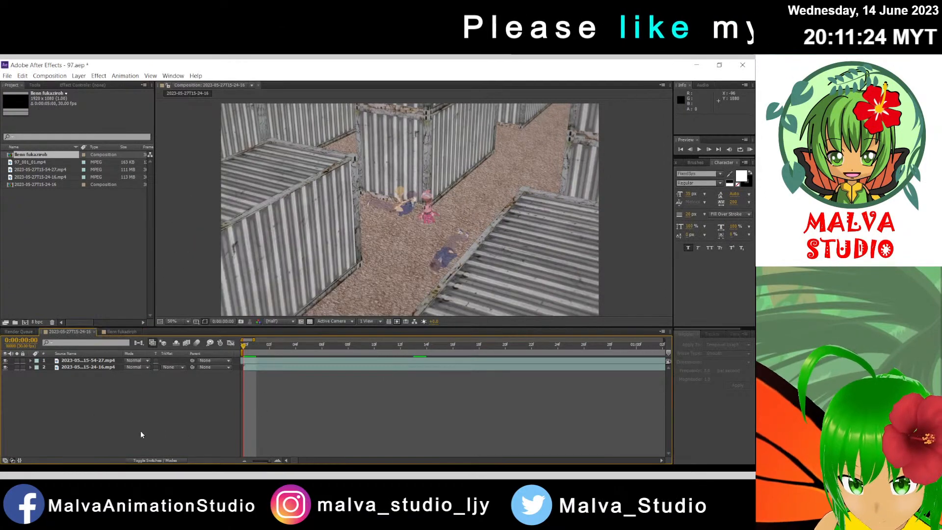
{"action": "left_click", "coordinate": [122, 330]}
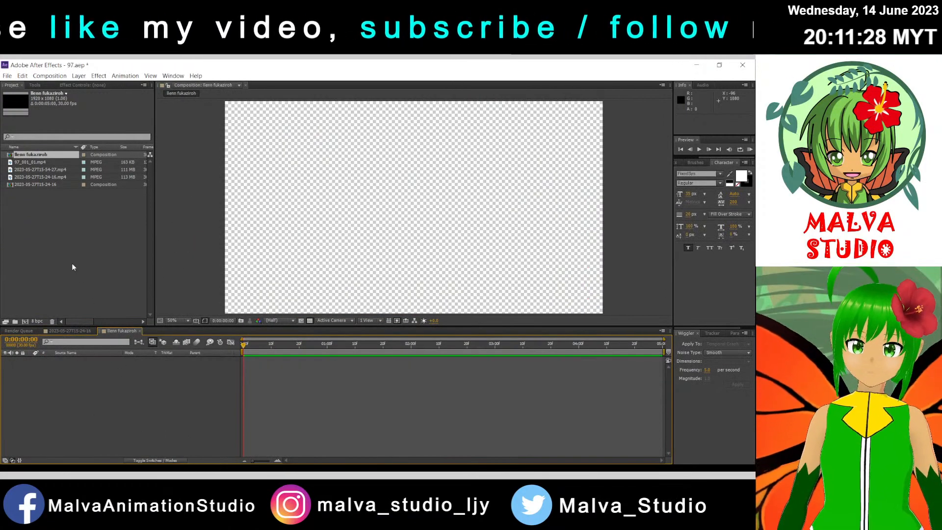
{"action": "left_click", "coordinate": [66, 331]}
{"action": "left_click", "coordinate": [110, 330]}
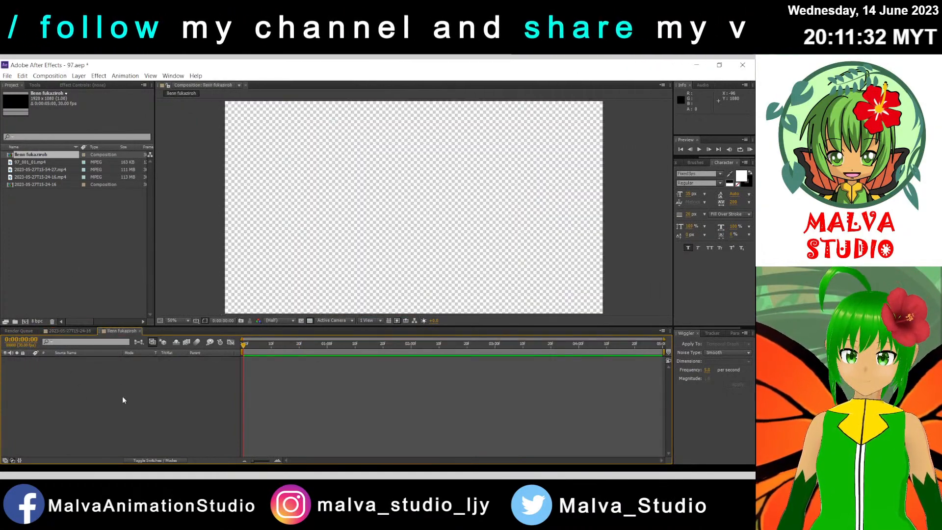
{"action": "left_click", "coordinate": [74, 331]}
{"action": "left_click", "coordinate": [119, 331]}
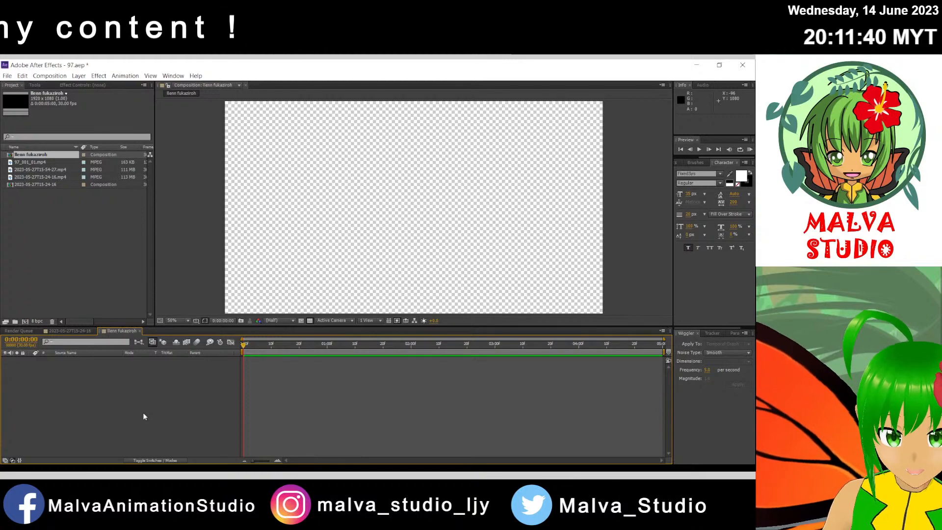
{"action": "left_click", "coordinate": [70, 331]}
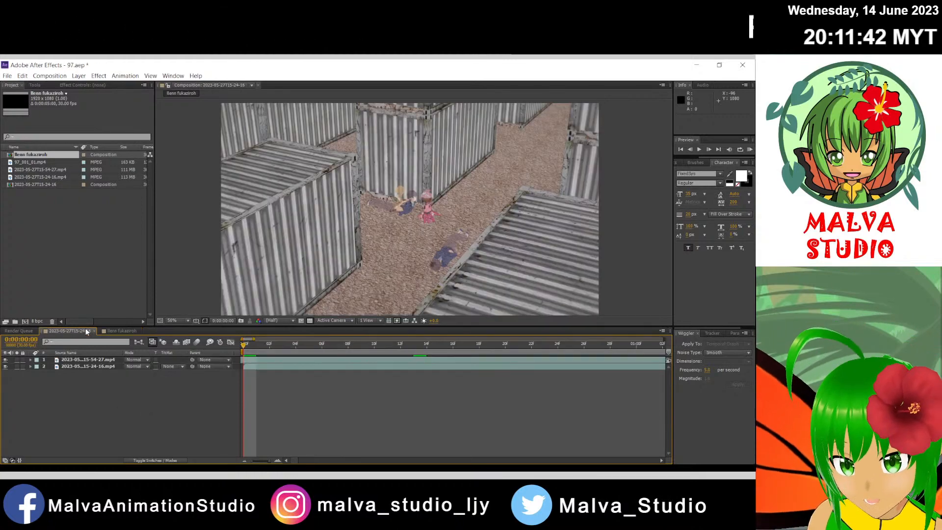
Step: Add 97_001_01.mp4 as a layer starting at 0:00:00:00 in the llenn fukaziroh composition
{"action": "left_click", "coordinate": [103, 330]}
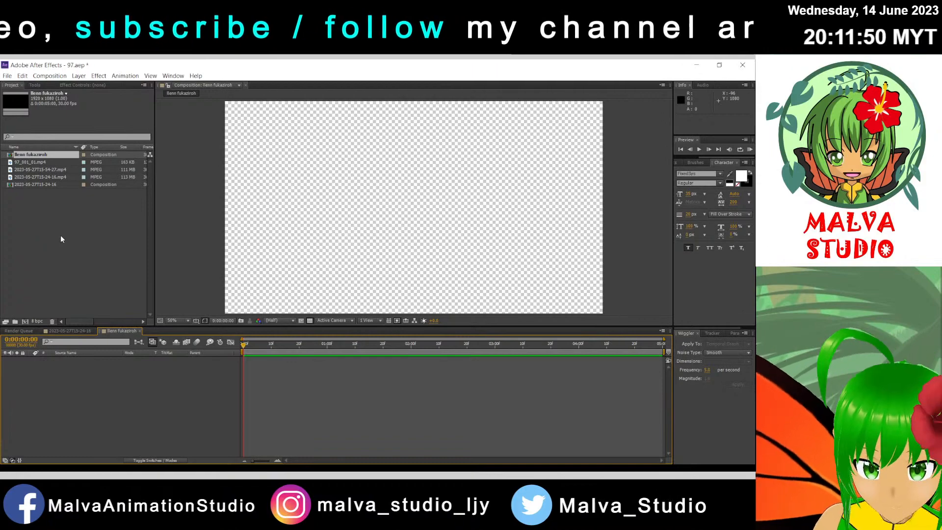
{"action": "left_click", "coordinate": [51, 163]}
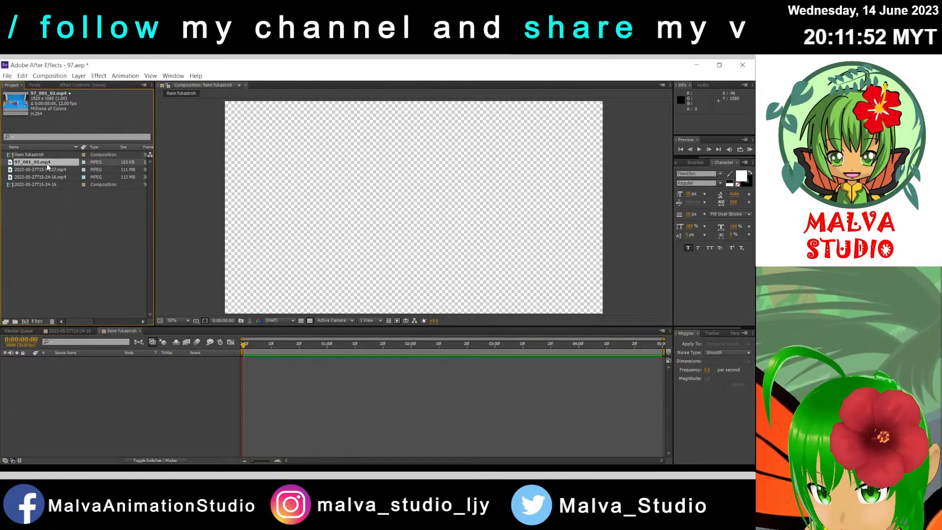
{"action": "left_click_drag", "start_coordinate": [46, 163], "coordinate": [57, 397]}
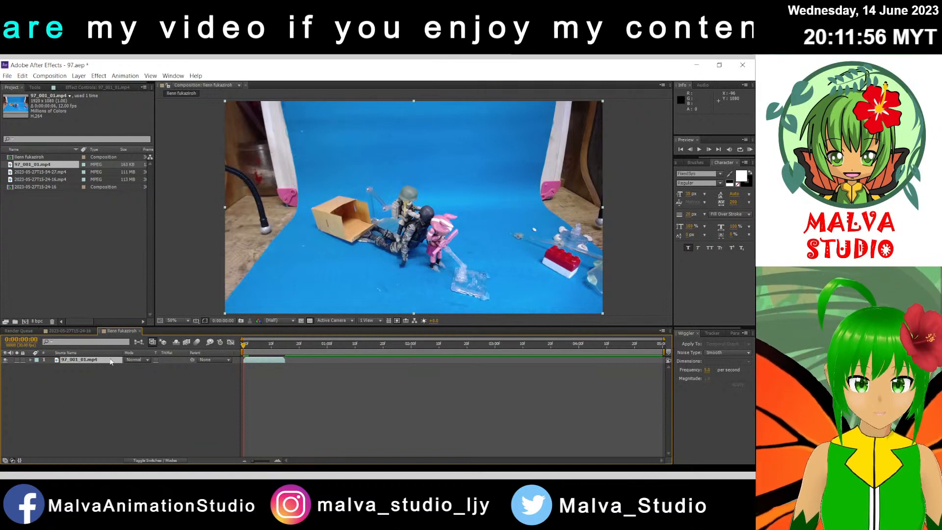
Step: Set the llenn fukaziroh composition's duration to 0:00:00:05
{"action": "key", "text": "ctrl+k"}
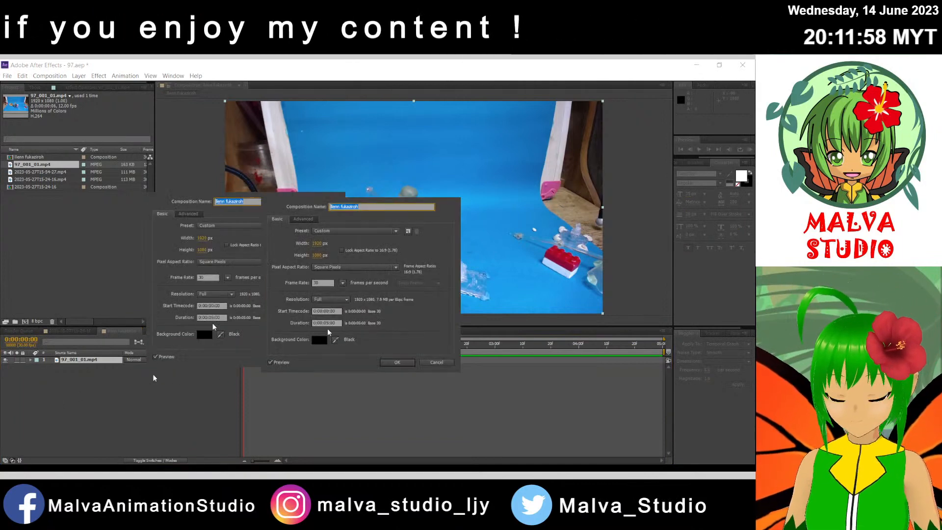
{"action": "left_click", "coordinate": [334, 323]}
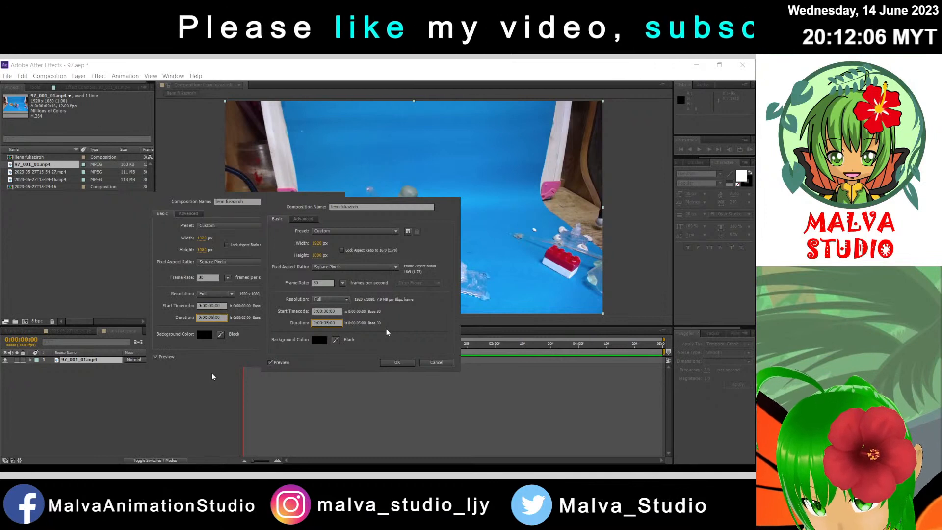
{"action": "key", "text": "BackSpace"}
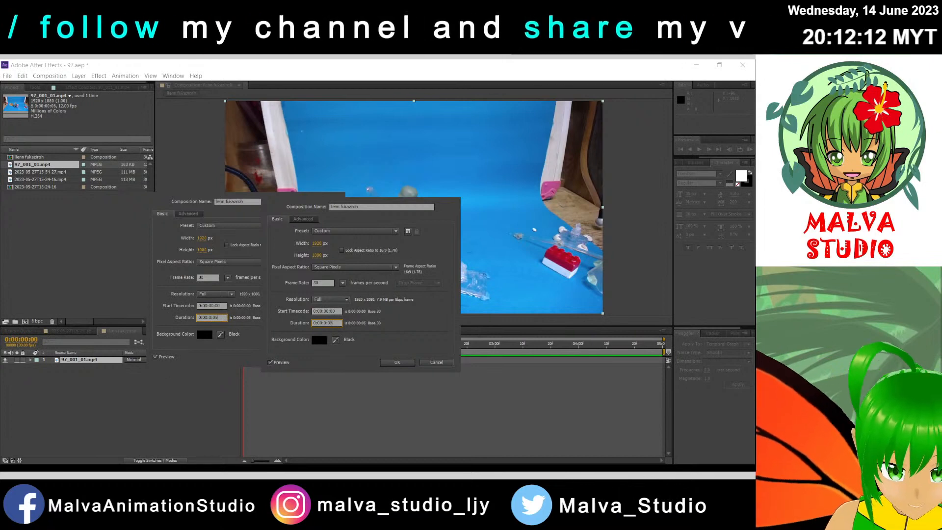
{"action": "left_click", "coordinate": [397, 363]}
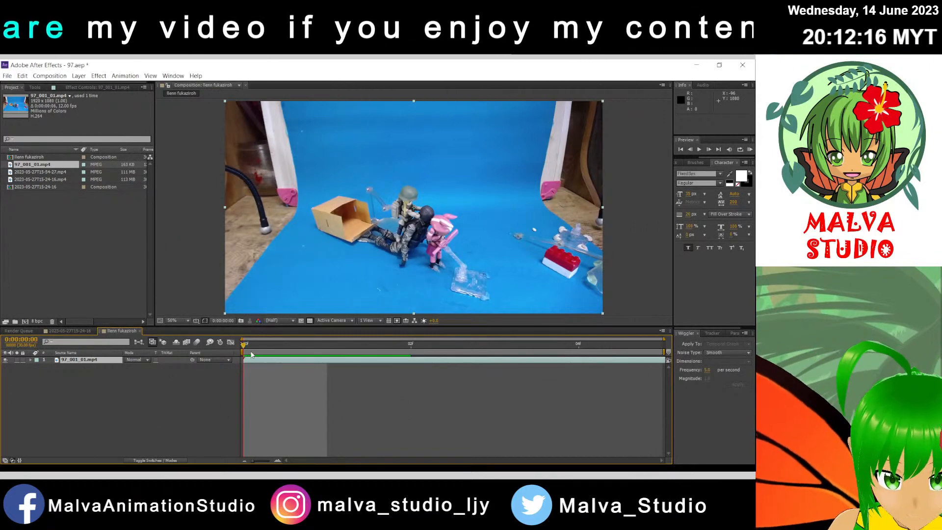
Step: Change the composition's duration to 0:00:00:07 and show its full length in the timeline
{"action": "key", "text": "ctrl+k"}
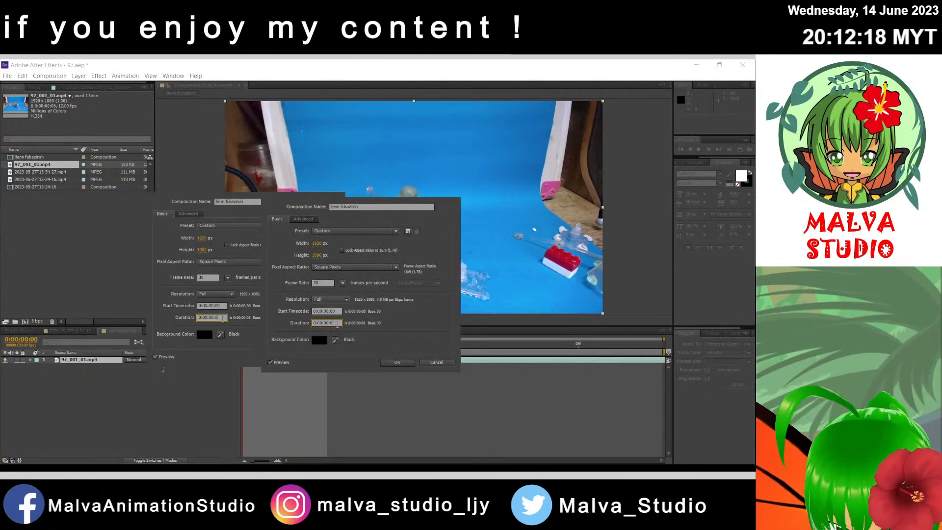
{"action": "key", "text": "Return"}
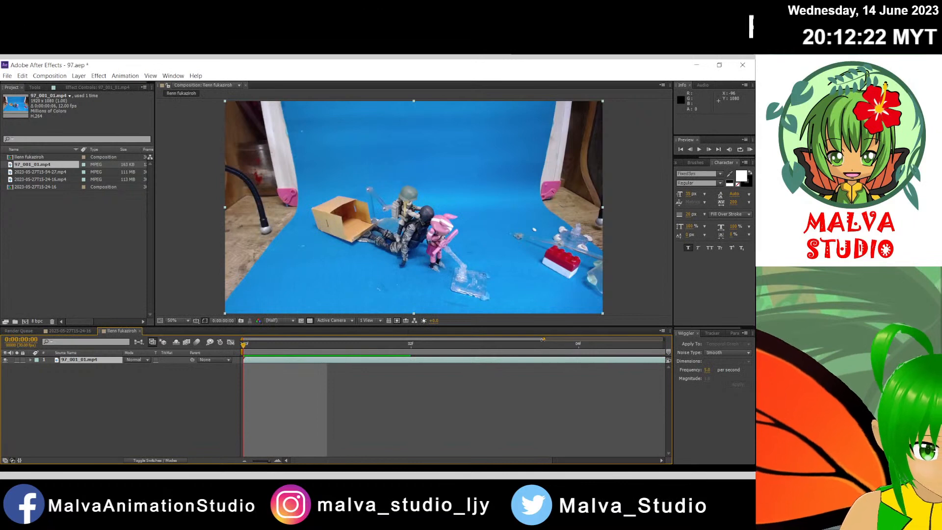
{"action": "left_click_drag", "start_coordinate": [543, 339], "coordinate": [663, 339]}
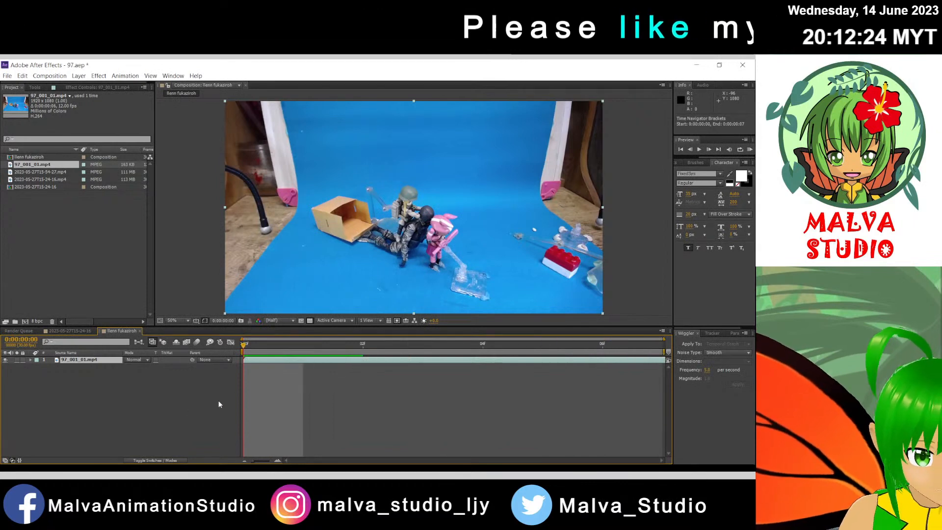
Step: Change the composition's duration to 0:00:00:10 and show the whole range in the timeline
{"action": "key", "text": "ctrl+k"}
{"action": "left_click", "coordinate": [337, 325]}
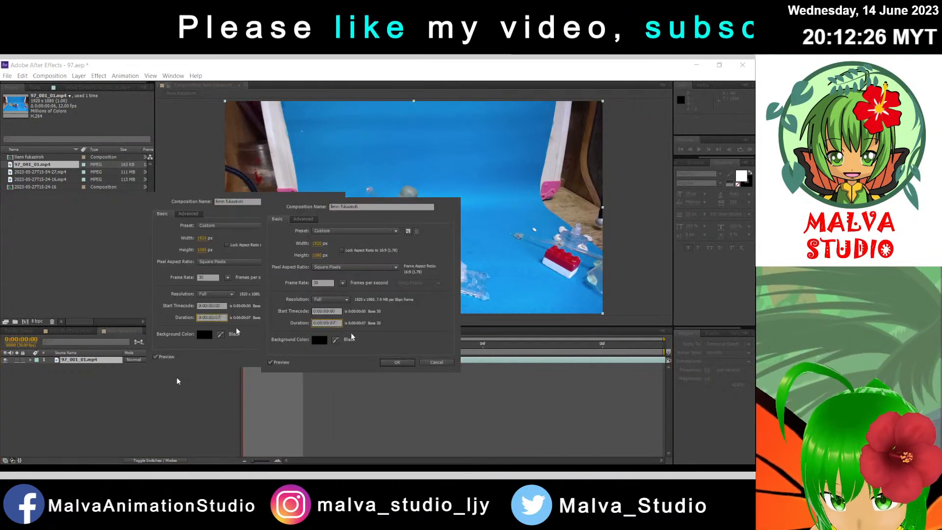
{"action": "key", "text": "BackSpace"}
{"action": "key", "text": "BackSpace"}
{"action": "type", "text": "10"}
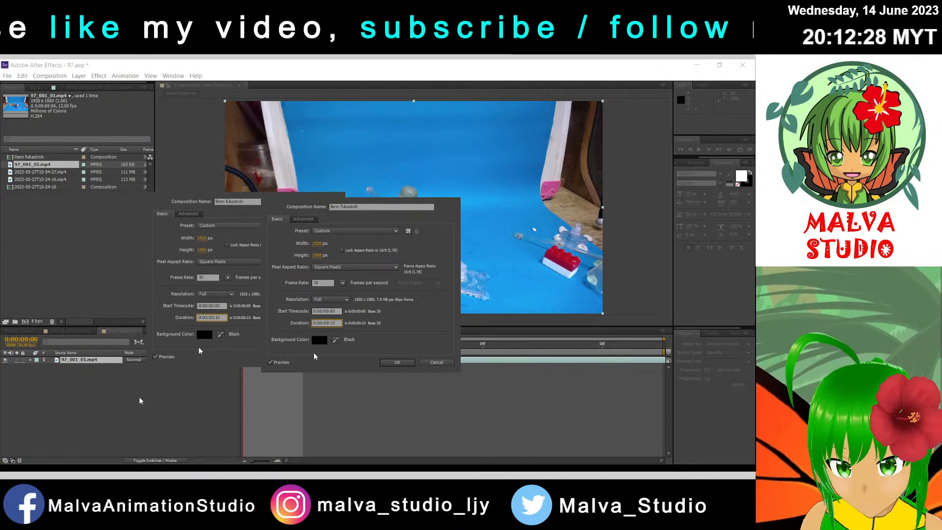
{"action": "left_click", "coordinate": [398, 362]}
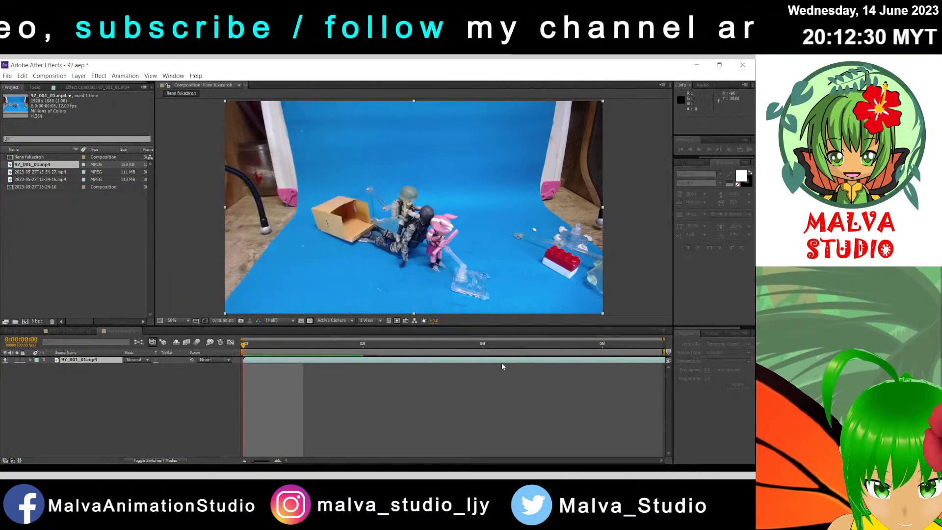
{"action": "left_click_drag", "start_coordinate": [543, 338], "coordinate": [653, 349]}
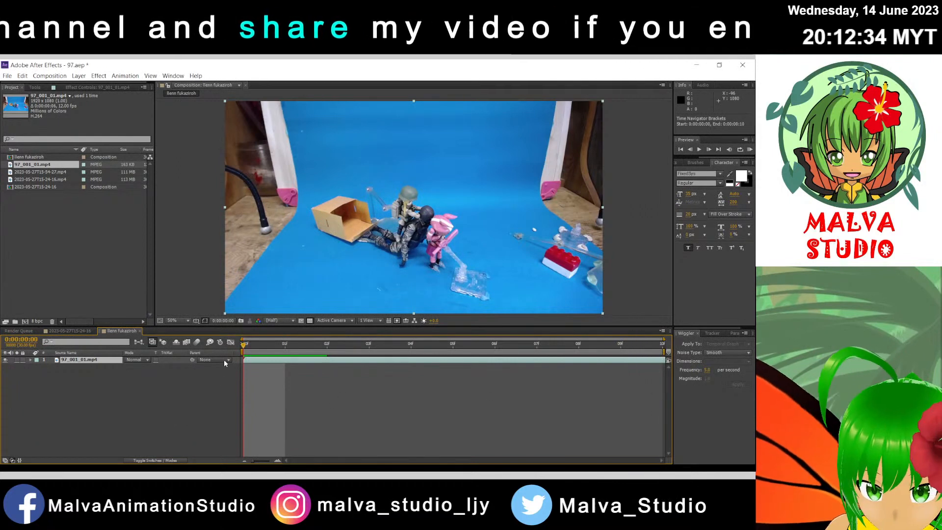
Step: Set the llenn fukaziroh composition's duration to 0:00:01:00 and save the project
{"action": "key", "text": "ctrl+k"}
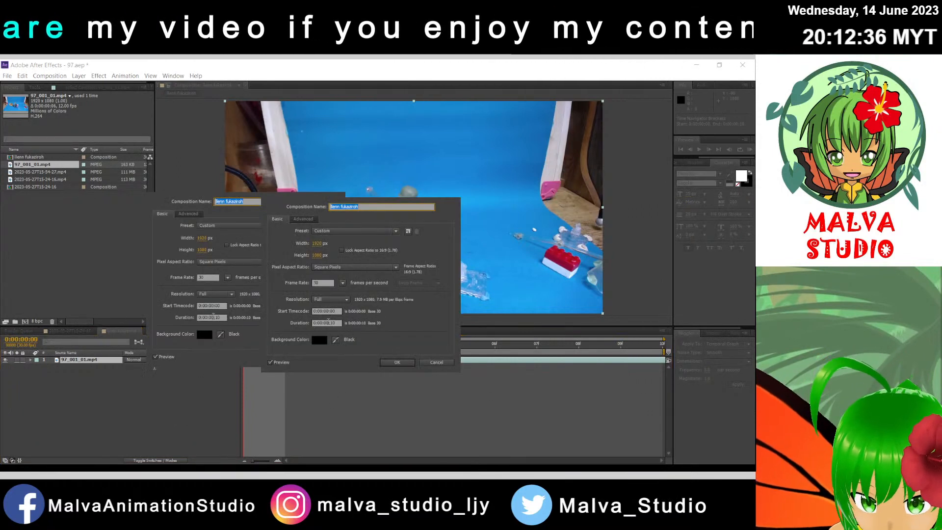
{"action": "left_click", "coordinate": [328, 320]}
{"action": "type", "text": "1:"}
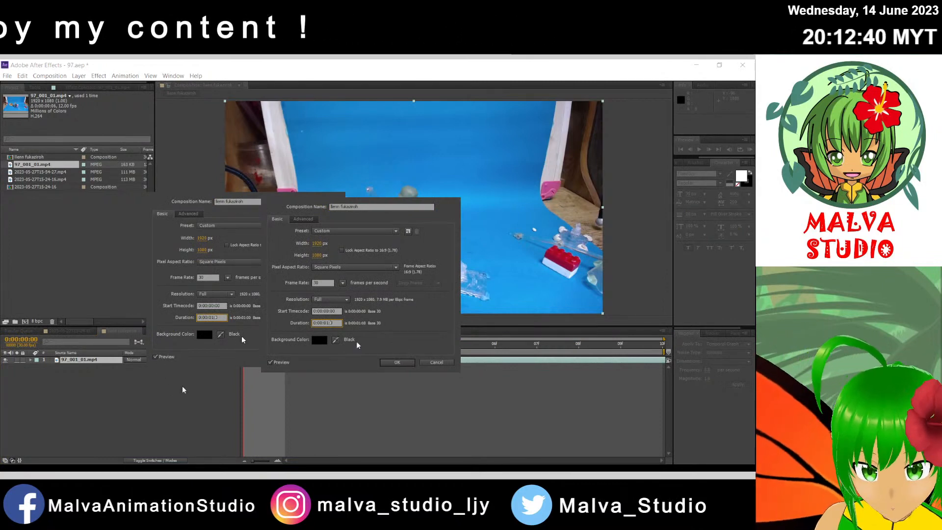
{"action": "key", "text": "BackSpace"}
{"action": "type", "text": "0"}
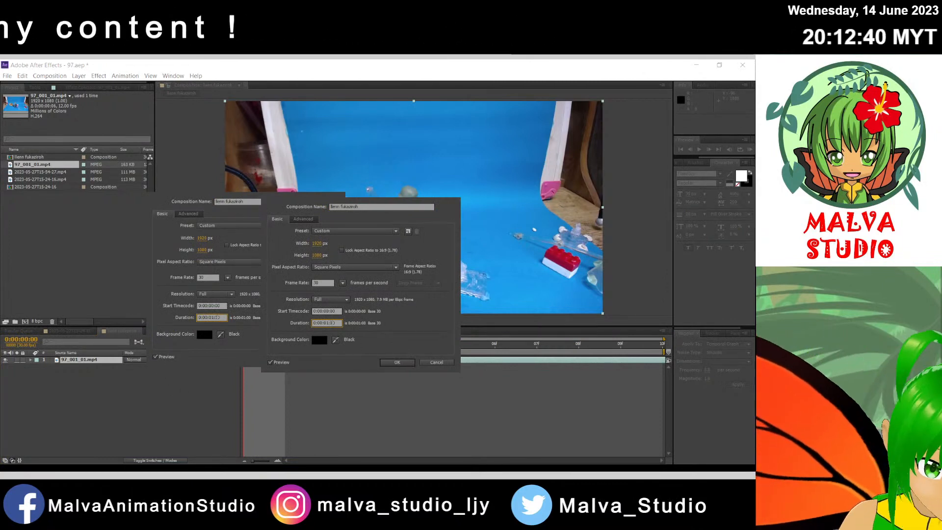
{"action": "left_click", "coordinate": [413, 361]}
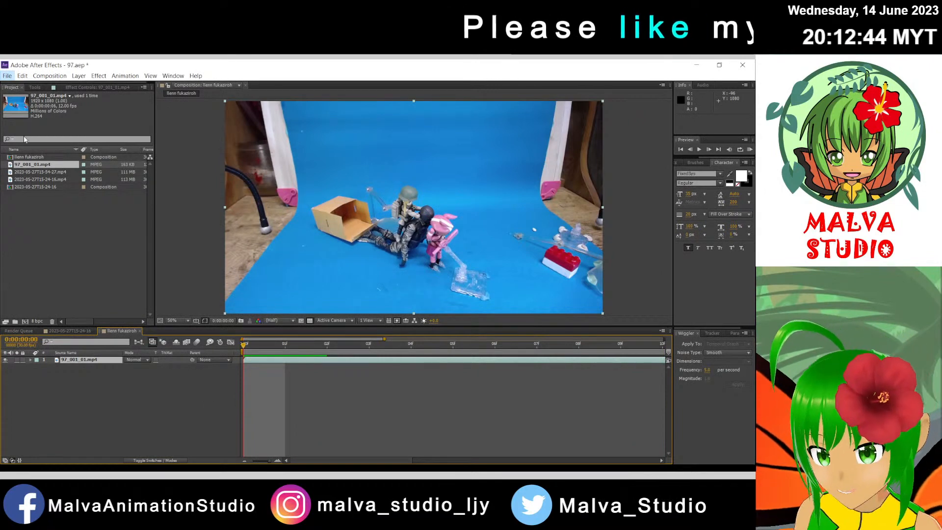
{"action": "key", "text": "ctrl+s"}
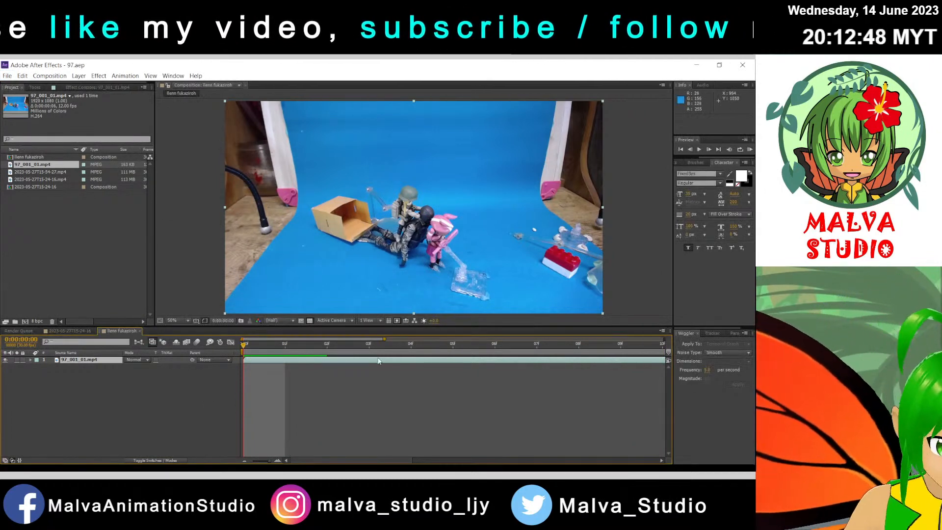
Step: Set the composition's duration to 0:00:00:15 so it ends with the 97_001_01.mp4 layer, and save the project
{"action": "left_click_drag", "start_coordinate": [384, 345], "coordinate": [540, 345]}
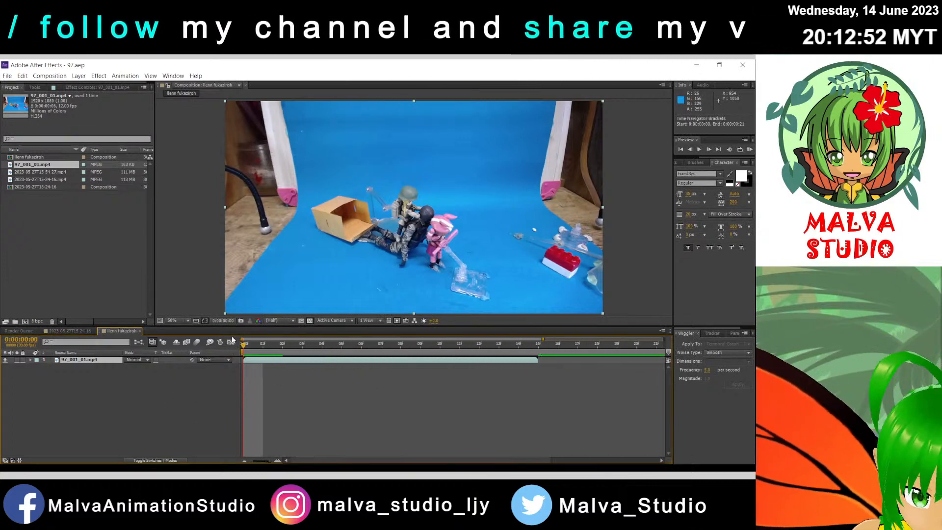
{"action": "key", "text": "ctrl+k"}
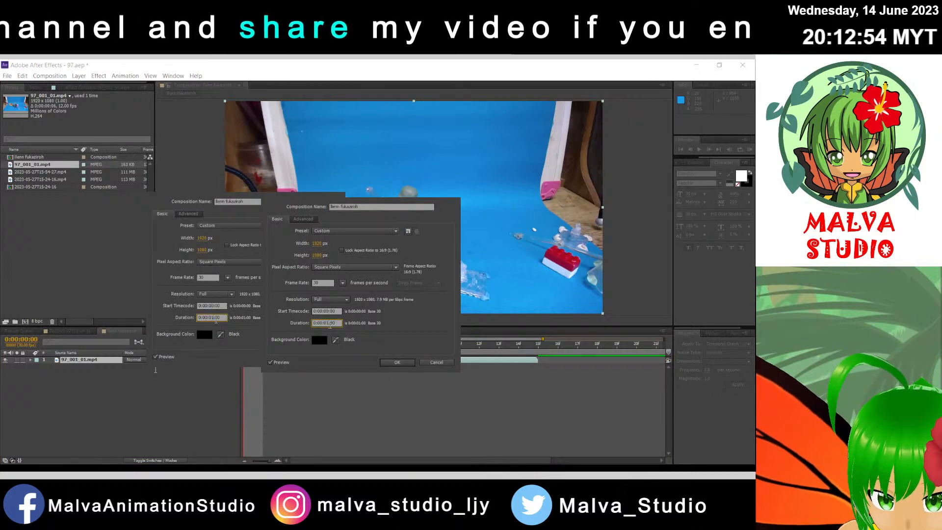
{"action": "key", "text": "BackSpace"}
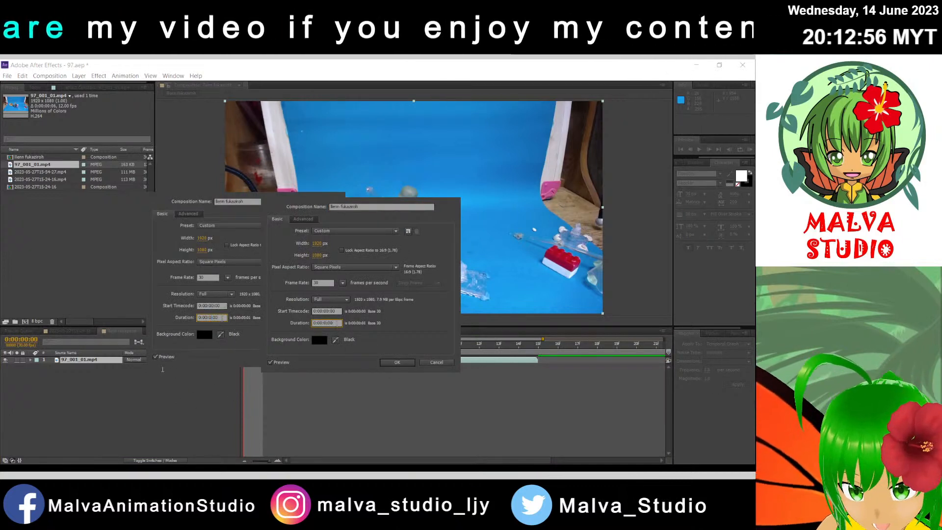
{"action": "type", "text": "15"}
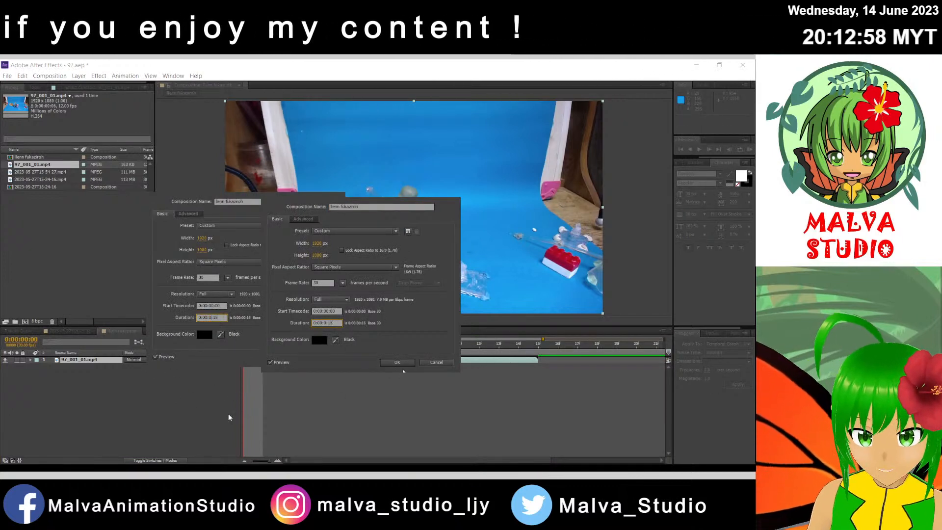
{"action": "key", "text": "Return"}
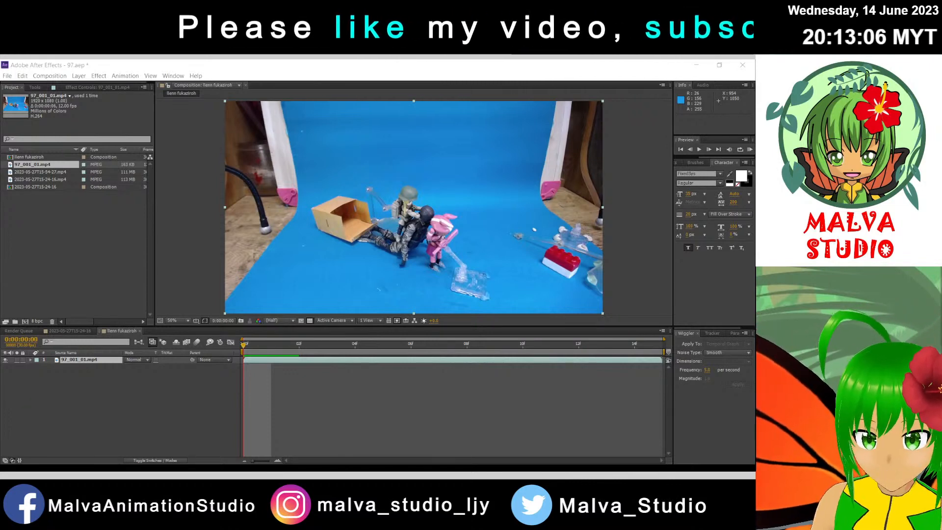
{"action": "left_click", "coordinate": [276, 444]}
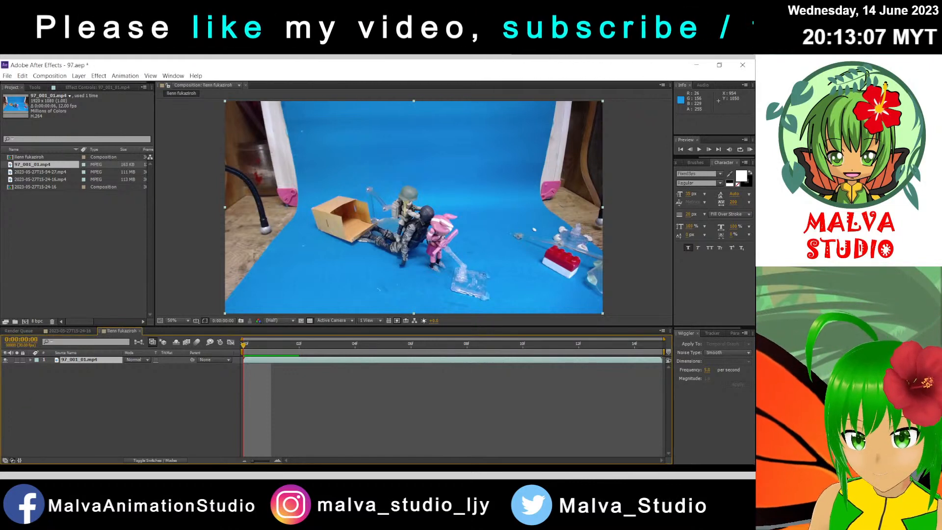
{"action": "left_click", "coordinate": [186, 434]}
{"action": "left_click", "coordinate": [280, 362]}
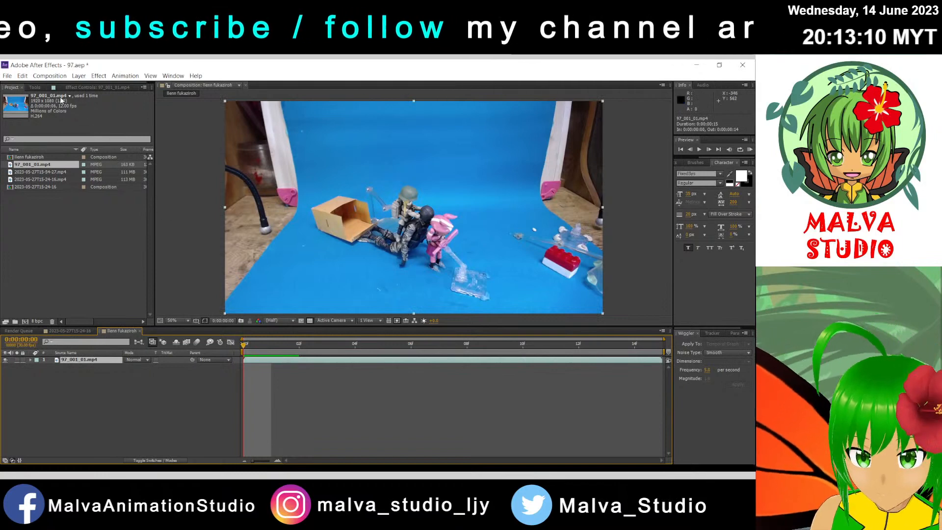
{"action": "key", "text": "ctrl+s"}
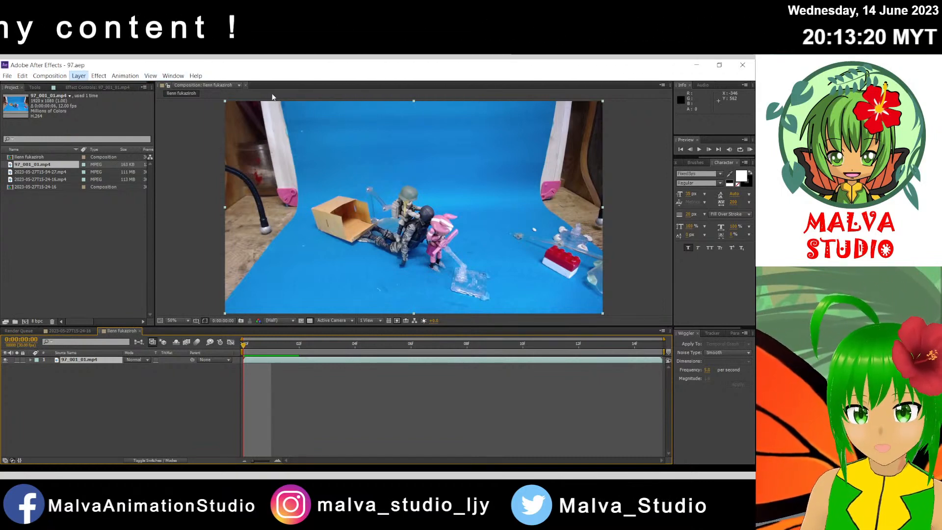
Step: Add a 1920 x 1080 royal blue solid above the 97_001_01.mp4 layer and hide it
{"action": "key", "text": "ctrl+y"}
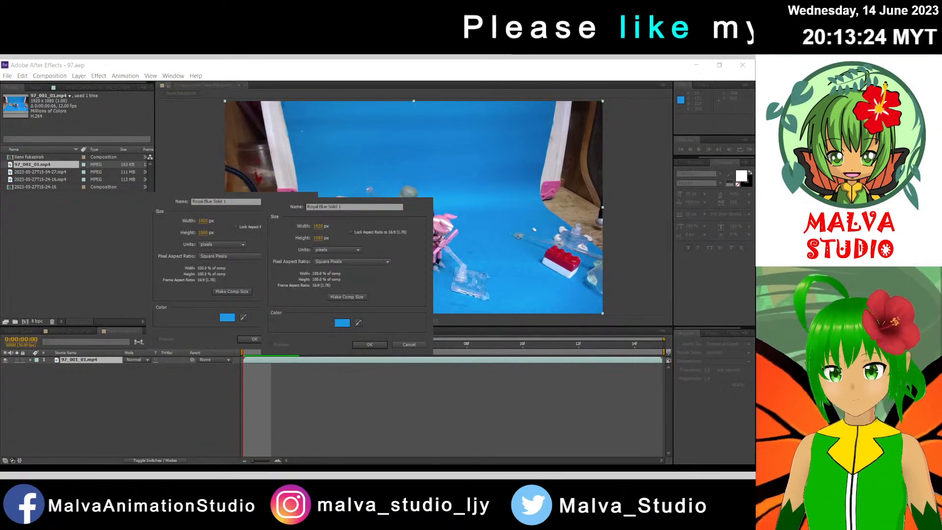
{"action": "key", "text": "Return"}
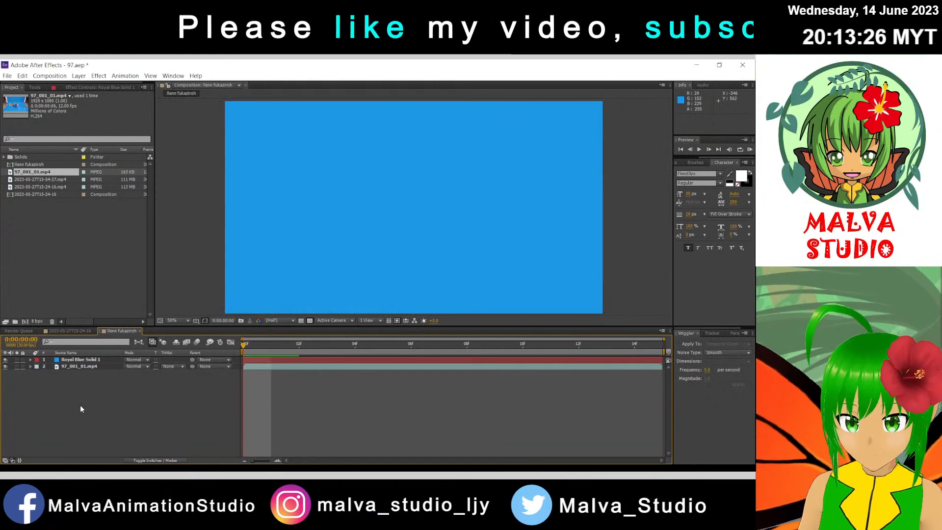
{"action": "left_click", "coordinate": [5, 359]}
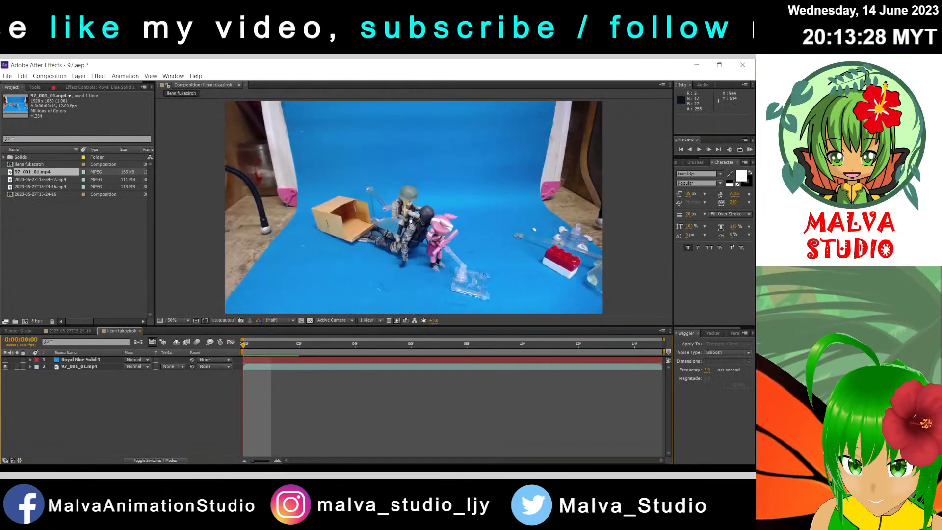
{"action": "left_click_drag", "start_coordinate": [340, 256], "coordinate": [417, 261]}
{"action": "left_click_drag", "start_coordinate": [418, 193], "coordinate": [460, 167]}
{"action": "scroll", "coordinate": [375, 232], "scroll_direction": "up", "scroll_amount": 2}
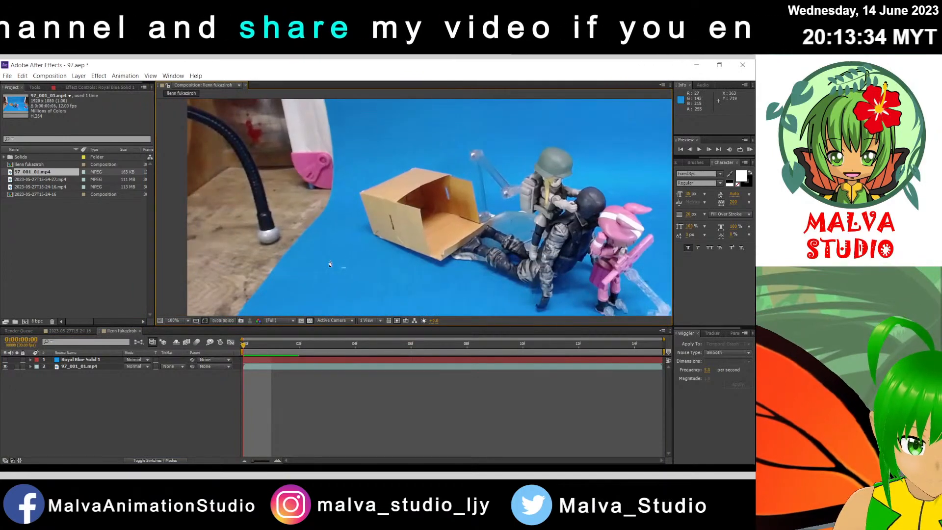
{"action": "left_click", "coordinate": [350, 288]}
{"action": "left_click", "coordinate": [313, 360]}
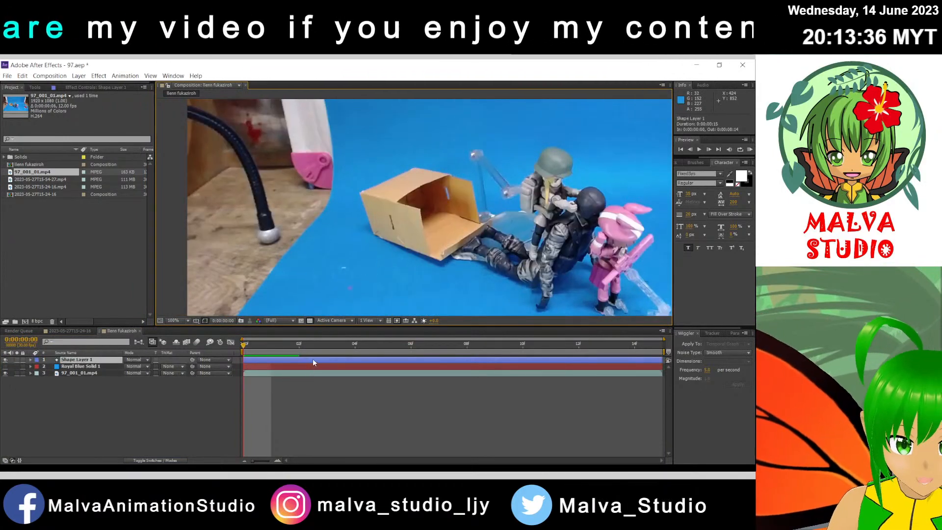
{"action": "key", "text": "Delete"}
Step: Start a pen mask on the royal blue solid with three vertices on the blue floor below the cardboard box
{"action": "left_click", "coordinate": [313, 360]}
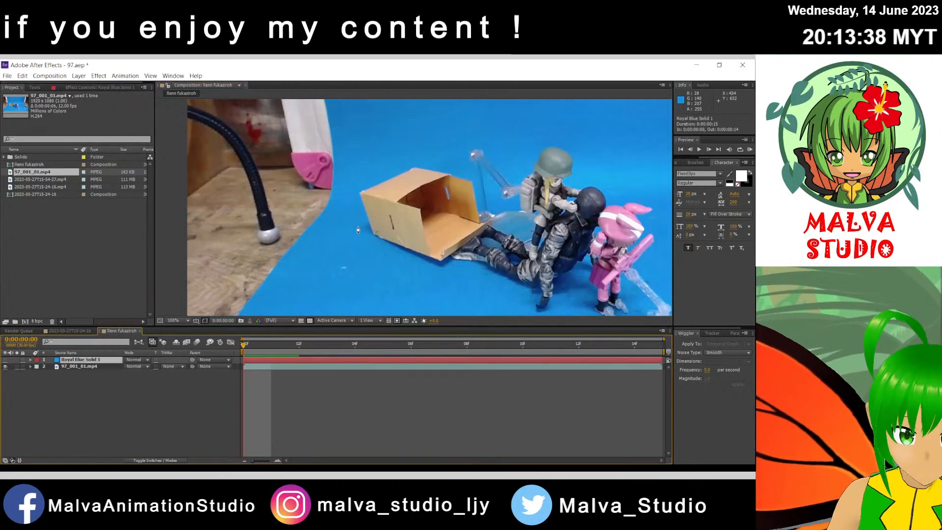
{"action": "left_click_drag", "start_coordinate": [421, 232], "coordinate": [444, 180]}
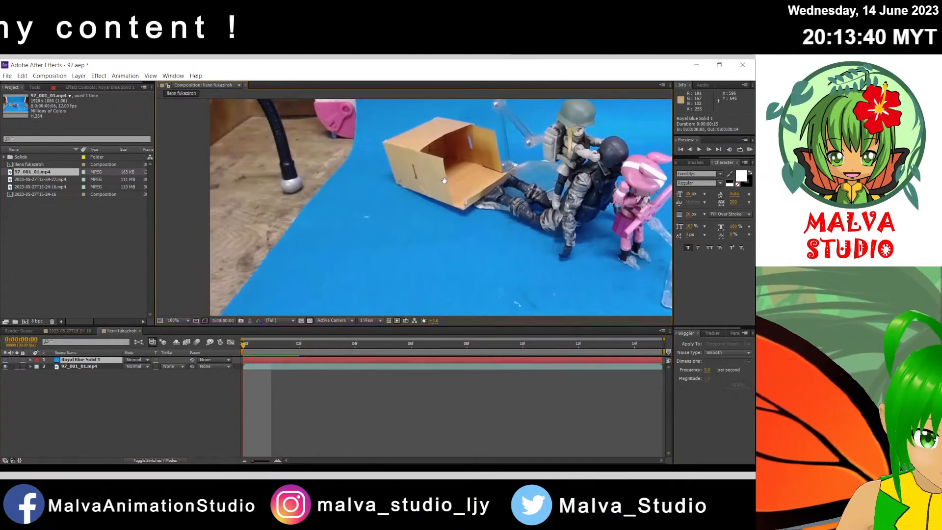
{"action": "left_click_drag", "start_coordinate": [441, 224], "coordinate": [439, 198]}
{"action": "left_click", "coordinate": [364, 258]}
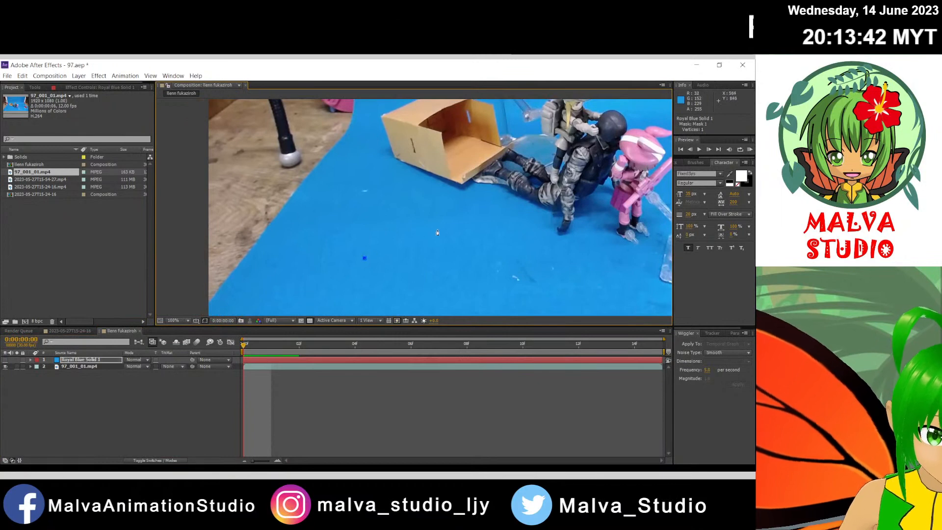
{"action": "left_click", "coordinate": [445, 219]}
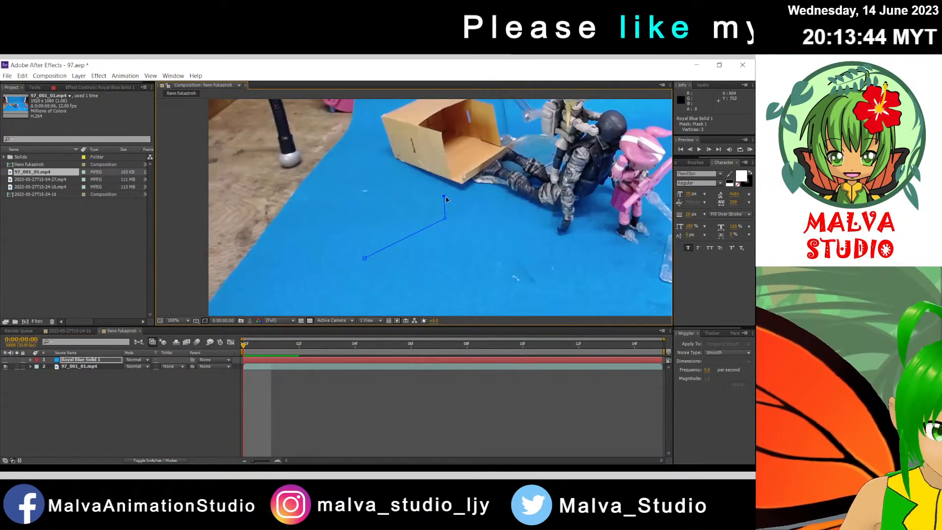
{"action": "left_click_drag", "start_coordinate": [447, 199], "coordinate": [498, 244]}
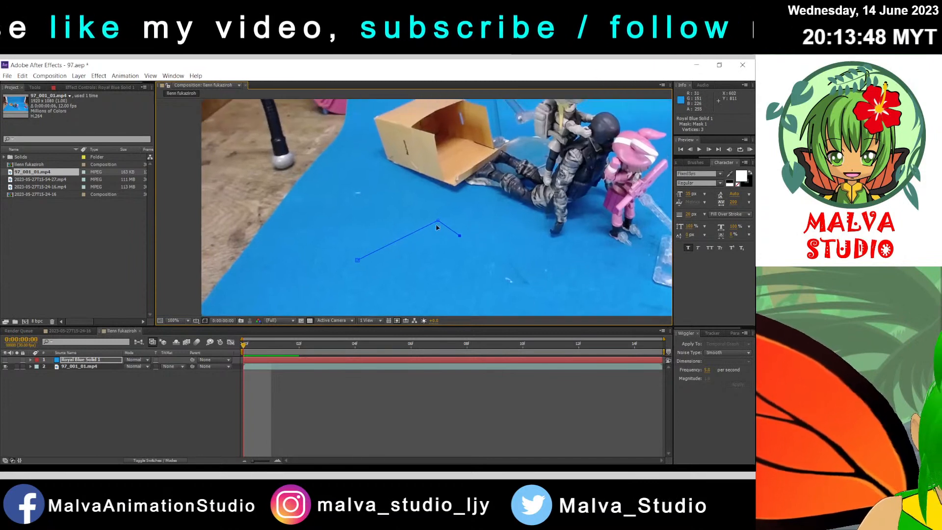
{"action": "left_click_drag", "start_coordinate": [438, 222], "coordinate": [451, 240]}
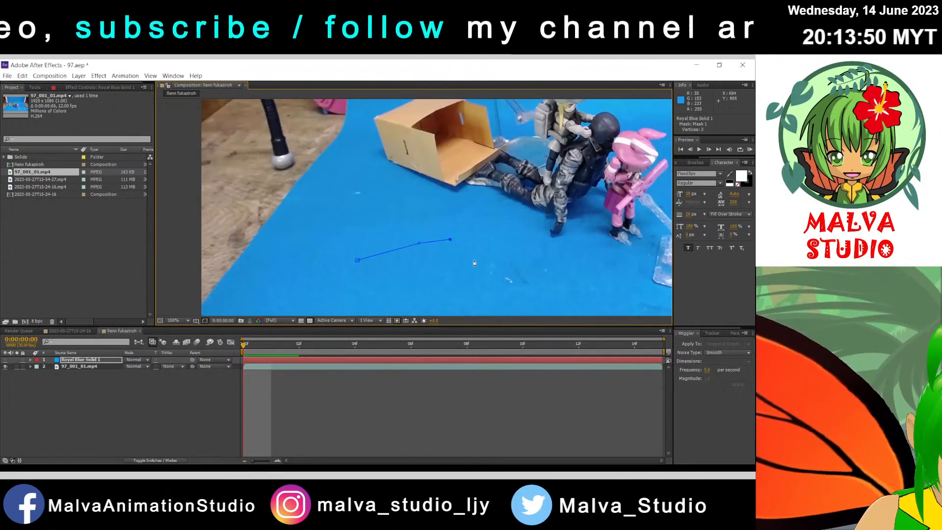
Step: Extend the open mask path with four more vertices across the blue floor towards the clear plastic stand
{"action": "left_click_drag", "start_coordinate": [507, 250], "coordinate": [484, 203]}
{"action": "left_click", "coordinate": [444, 235]}
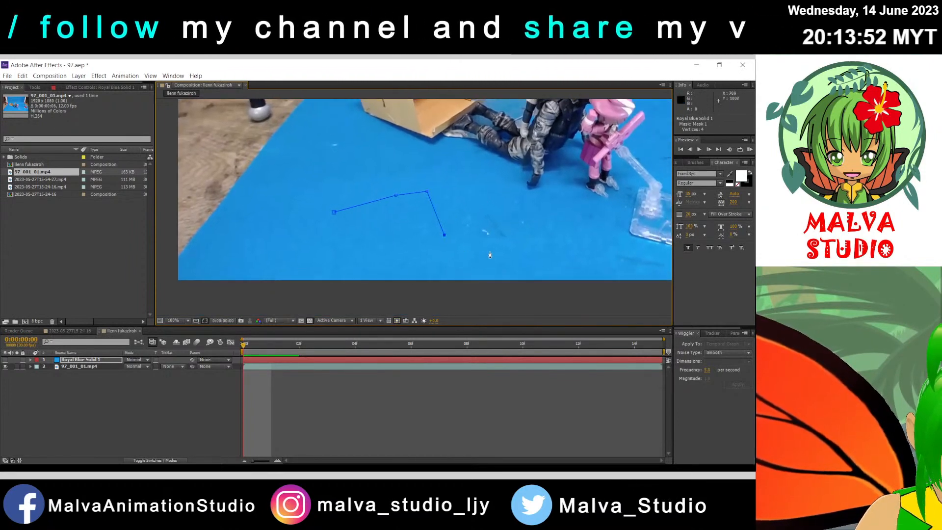
{"action": "left_click", "coordinate": [491, 249]}
{"action": "left_click", "coordinate": [517, 246]}
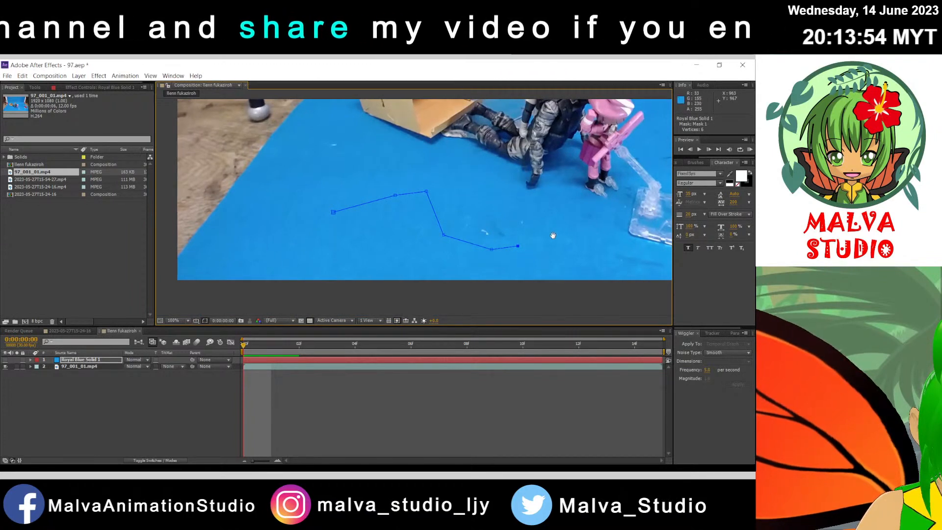
{"action": "left_click_drag", "start_coordinate": [553, 236], "coordinate": [461, 251]}
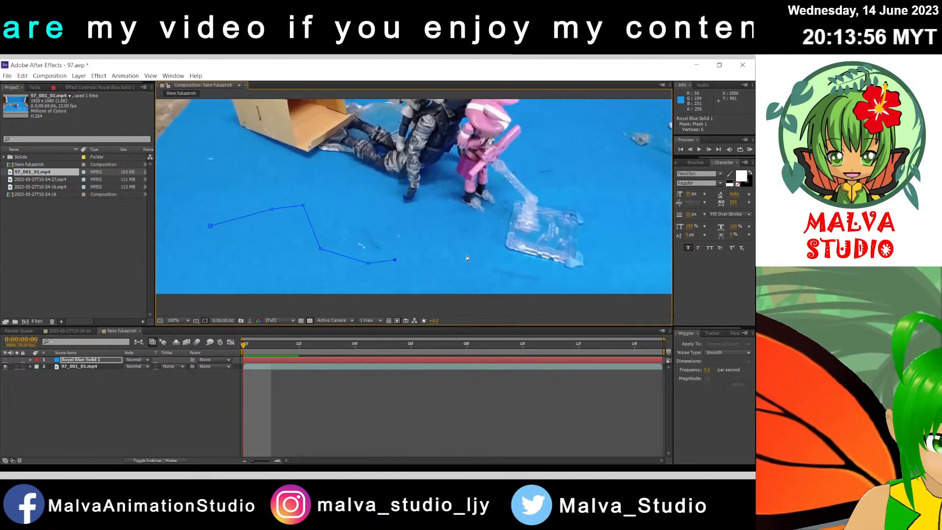
{"action": "left_click", "coordinate": [450, 248]}
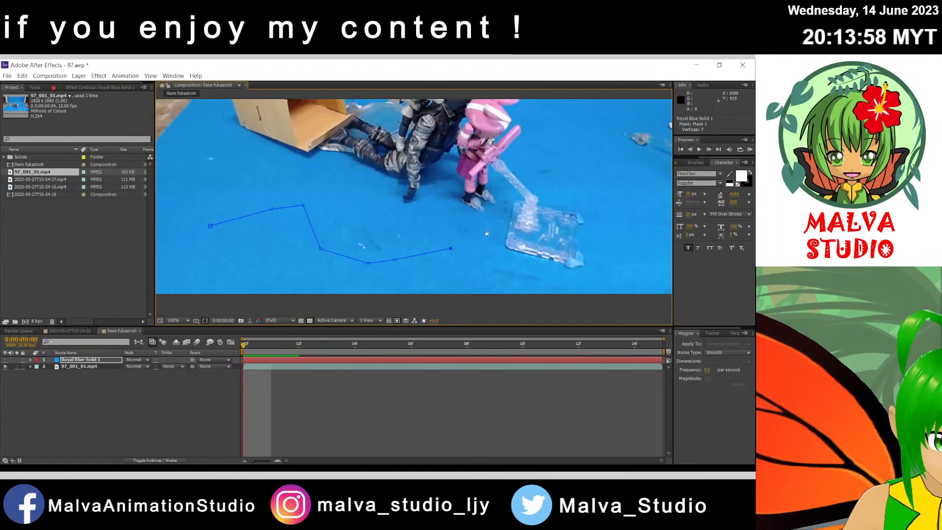
Step: Move the open mask path's middle vertices across the blue floor towards the near corner of the cardboard box
{"action": "left_click_drag", "start_coordinate": [428, 184], "coordinate": [503, 221]}
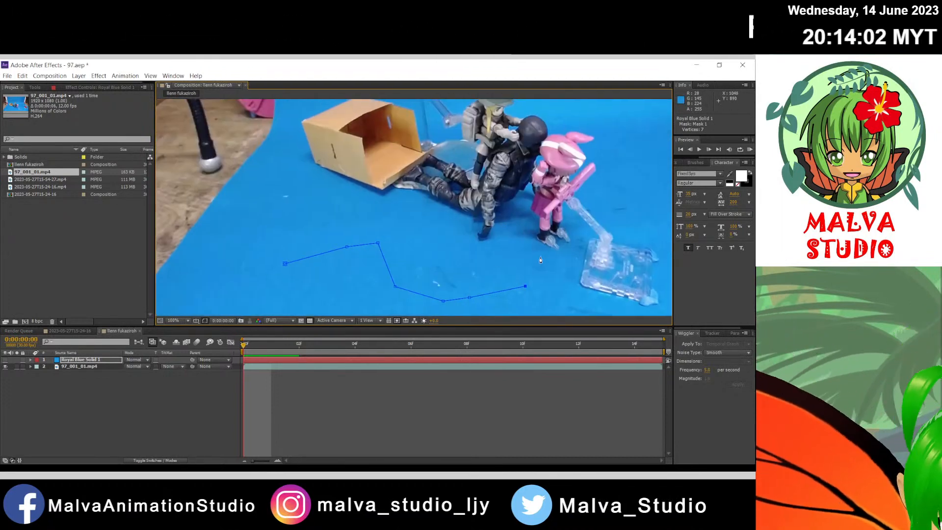
{"action": "mouse_move", "coordinate": [422, 225]}
{"action": "left_mouse_down"}
{"action": "mouse_move", "coordinate": [506, 239]}
{"action": "mouse_move", "coordinate": [432, 246]}
{"action": "mouse_move", "coordinate": [404, 219]}
{"action": "mouse_move", "coordinate": [410, 216]}
{"action": "left_mouse_up"}
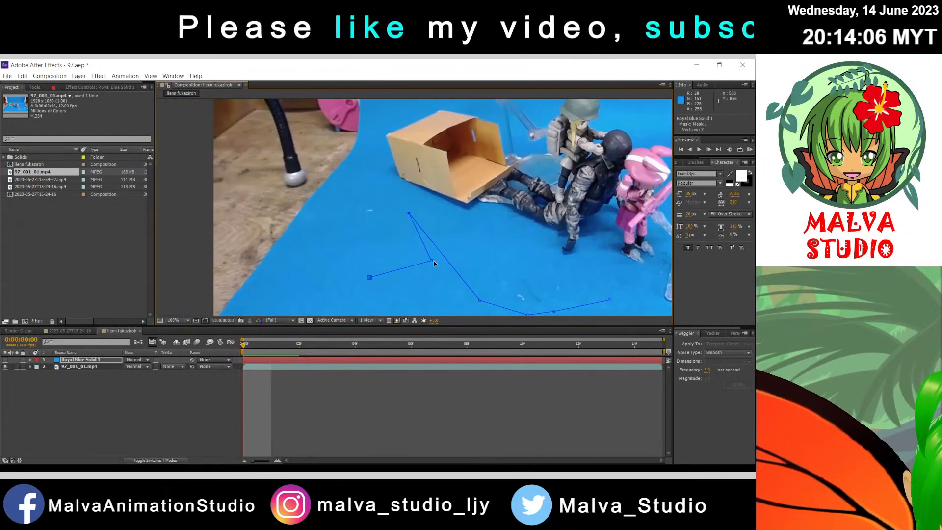
{"action": "left_click_drag", "start_coordinate": [434, 262], "coordinate": [391, 254]}
{"action": "left_click_drag", "start_coordinate": [479, 301], "coordinate": [400, 202]}
{"action": "left_click_drag", "start_coordinate": [525, 287], "coordinate": [516, 252]}
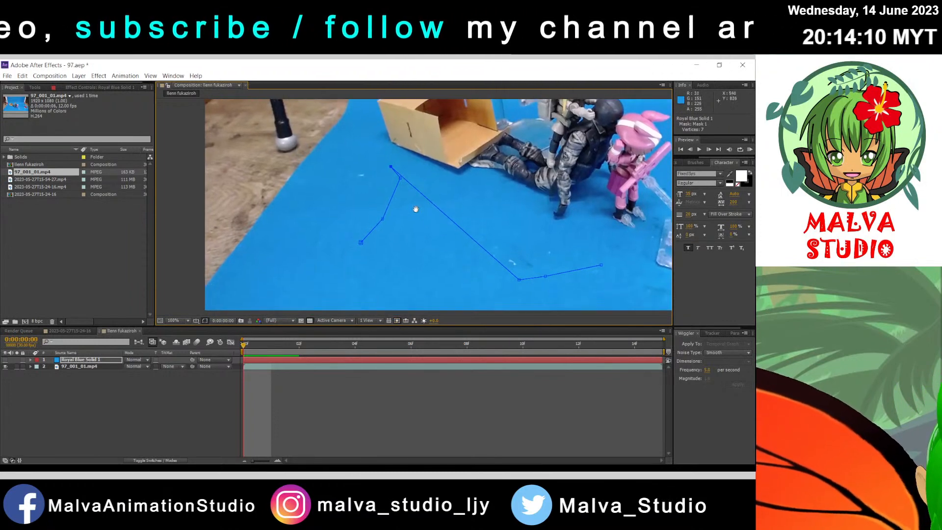
Step: Line up the remaining mask vertices in a path climbing to the box's lower-left corner, undoing the accidentally added vertex
{"action": "left_click_drag", "start_coordinate": [399, 180], "coordinate": [387, 205]}
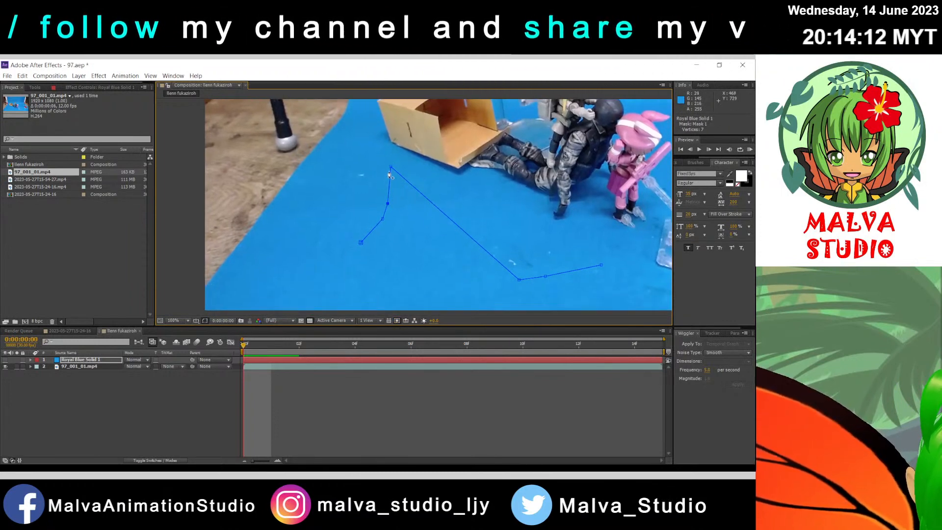
{"action": "left_click_drag", "start_coordinate": [391, 168], "coordinate": [396, 191]}
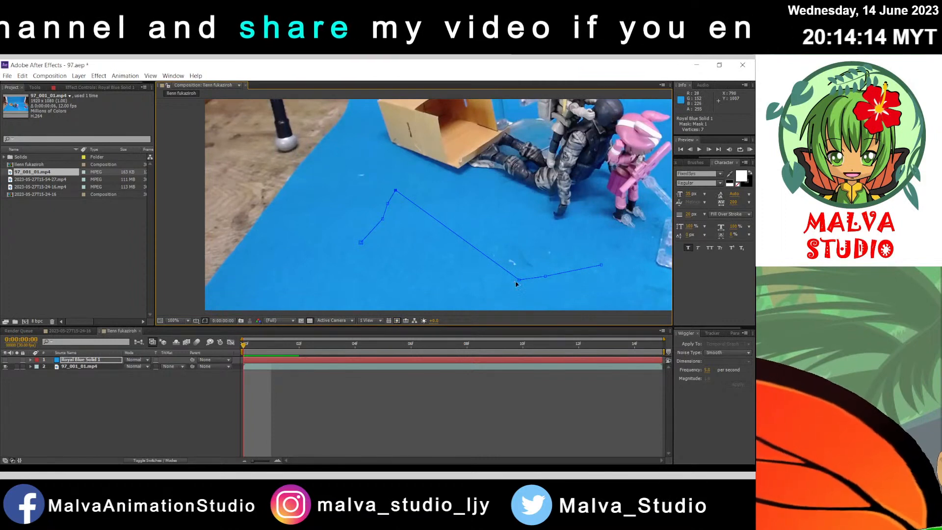
{"action": "left_click_drag", "start_coordinate": [520, 280], "coordinate": [398, 183]}
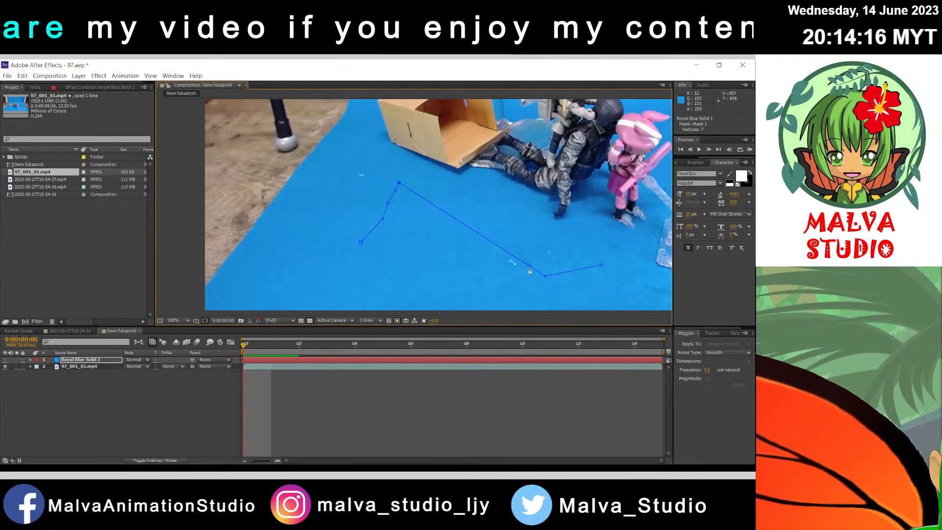
{"action": "left_click_drag", "start_coordinate": [546, 277], "coordinate": [403, 175]}
{"action": "left_click_drag", "start_coordinate": [602, 267], "coordinate": [410, 168]}
{"action": "key", "text": "ctrl+z"}
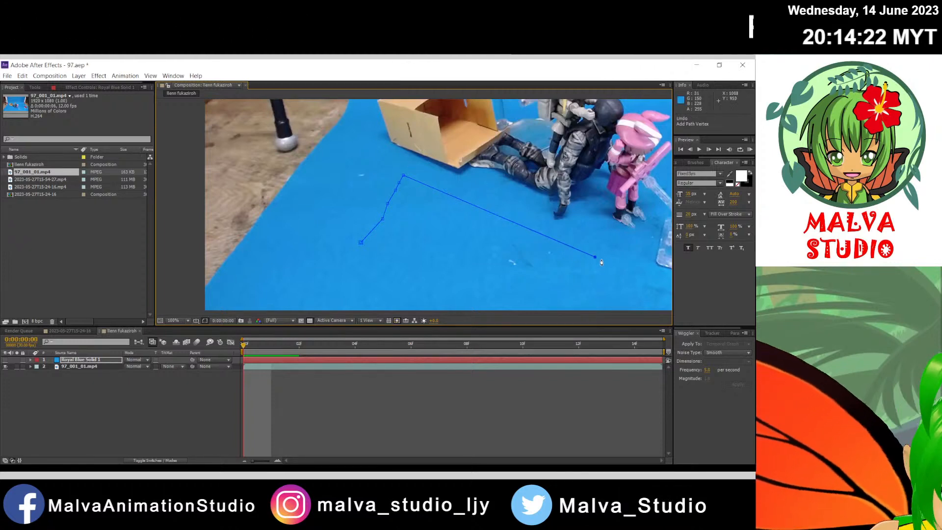
{"action": "left_click_drag", "start_coordinate": [596, 258], "coordinate": [469, 194]}
Step: Extend the mask path up the cardboard box's left edge with vertices at its lower-left and upper-left corners
{"action": "key", "text": "space"}
{"action": "scroll", "coordinate": [451, 226], "scroll_direction": "up", "scroll_amount": 2}
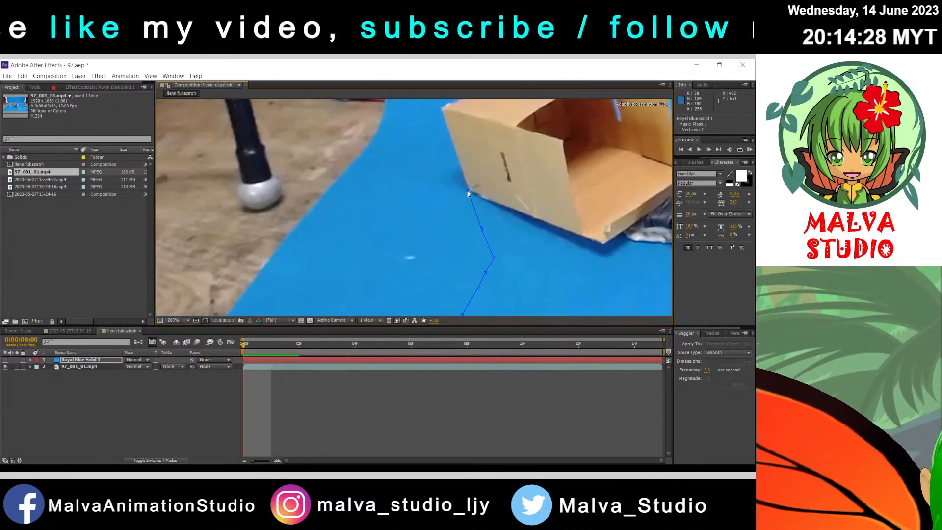
{"action": "left_click", "coordinate": [469, 193]}
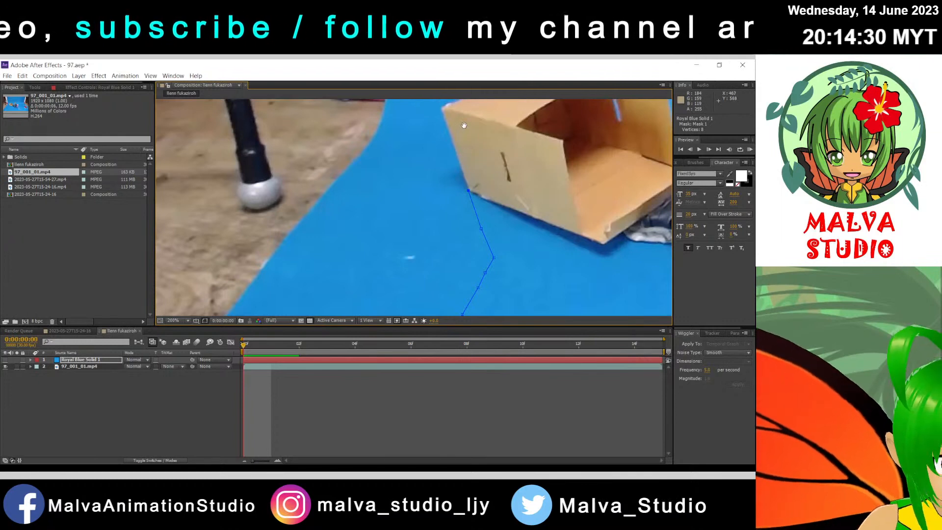
{"action": "left_click_drag", "start_coordinate": [464, 123], "coordinate": [452, 193]}
{"action": "left_click", "coordinate": [430, 180]}
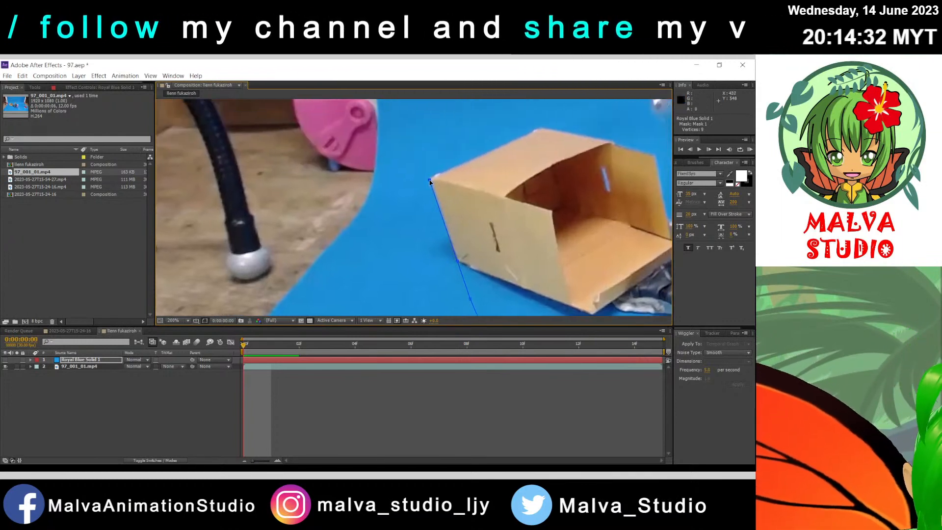
Step: Undo the stray new path and fine-tune the mask vertex at the box's lower-left corner
{"action": "left_click", "coordinate": [461, 267]}
{"action": "left_click_drag", "start_coordinate": [475, 268], "coordinate": [456, 216]}
{"action": "key", "text": "ctrl+z"}
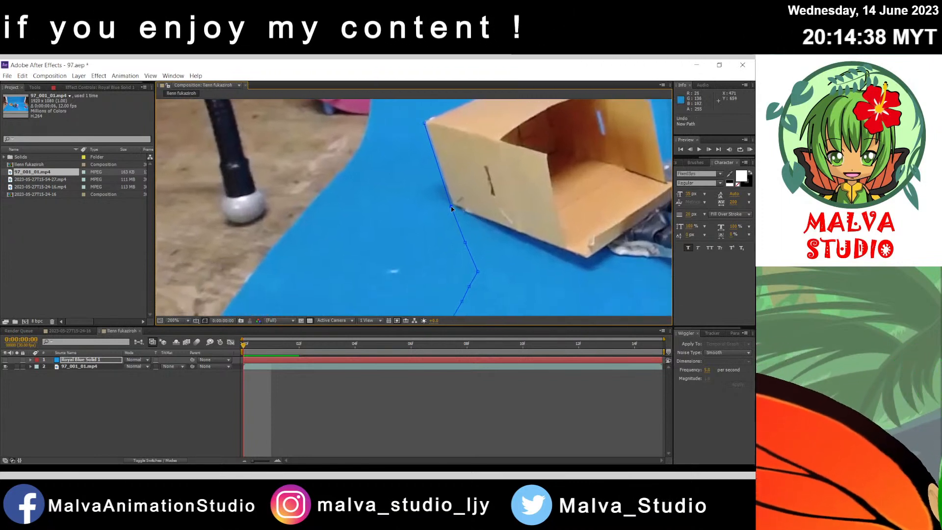
{"action": "left_click", "coordinate": [451, 206]}
{"action": "key", "text": "Up"}
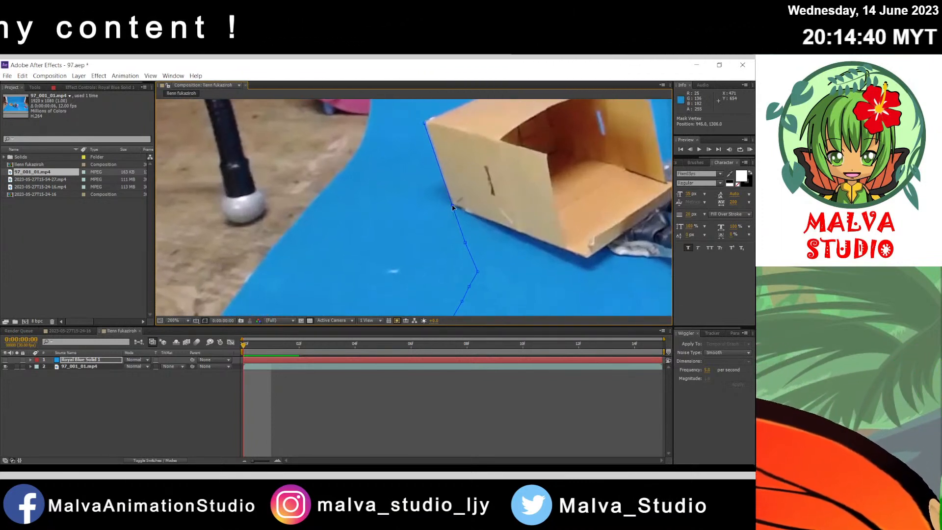
Step: Follow the box's upper-left corner with three closely spaced mask vertices
{"action": "scroll", "coordinate": [459, 184], "scroll_direction": "up", "scroll_amount": 2}
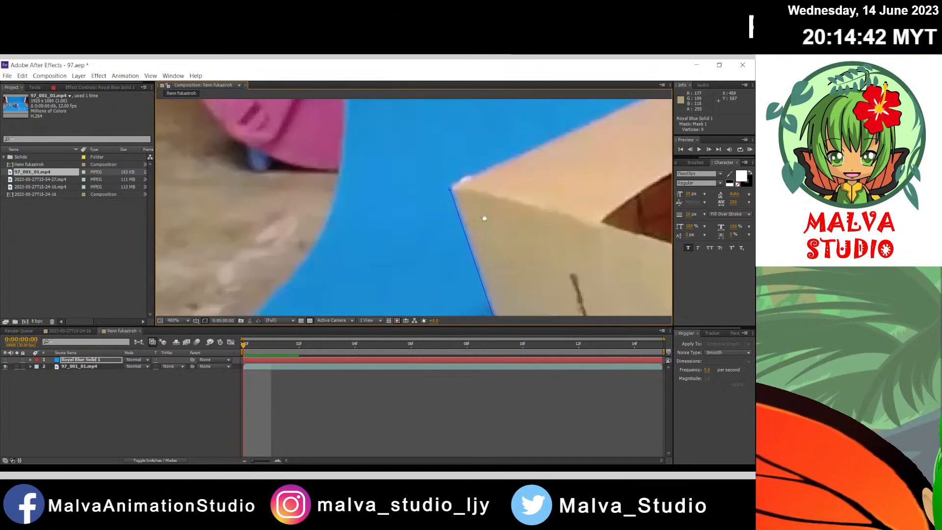
{"action": "left_click_drag", "start_coordinate": [483, 217], "coordinate": [485, 194]}
{"action": "left_click", "coordinate": [452, 161]}
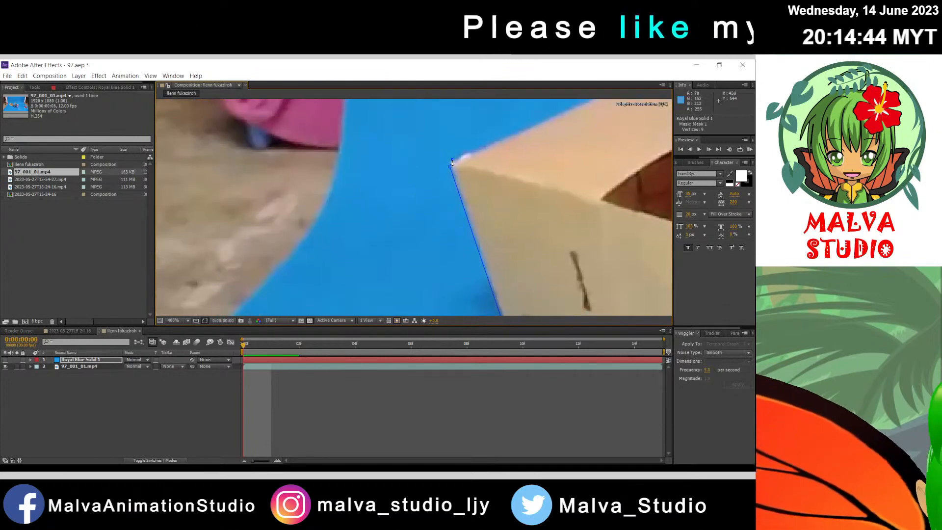
{"action": "left_click", "coordinate": [458, 155]}
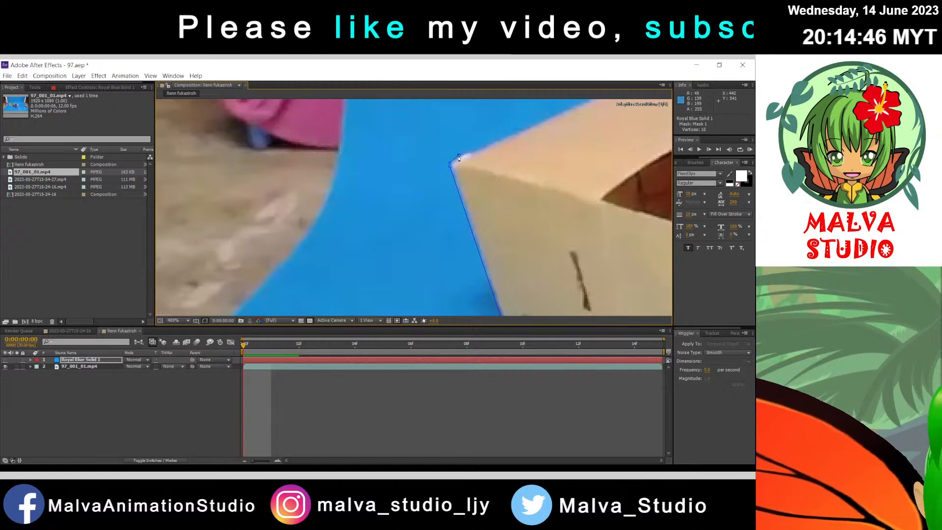
{"action": "left_click_drag", "start_coordinate": [469, 153], "coordinate": [383, 246]}
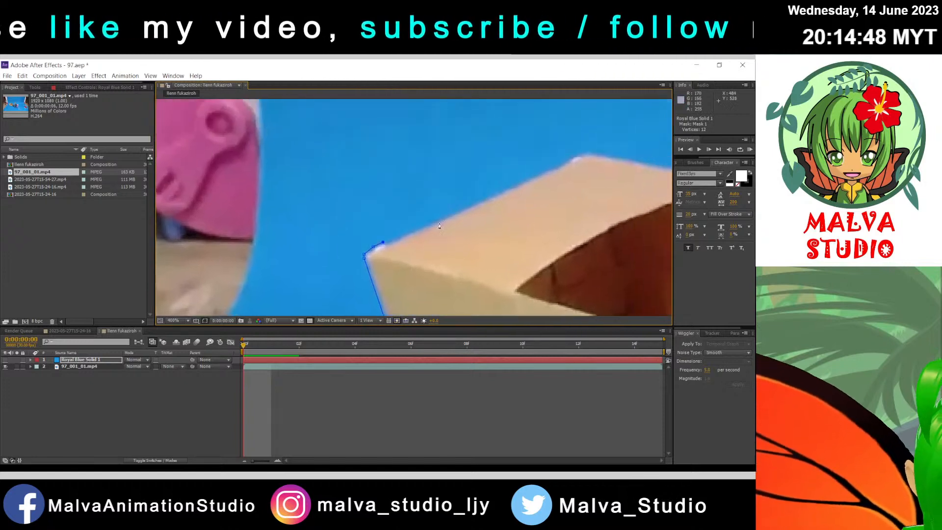
Step: Trace the box's upper edge over its peak and partway down the far side with five mask vertices
{"action": "left_click", "coordinate": [562, 164]}
{"action": "left_click", "coordinate": [576, 156]}
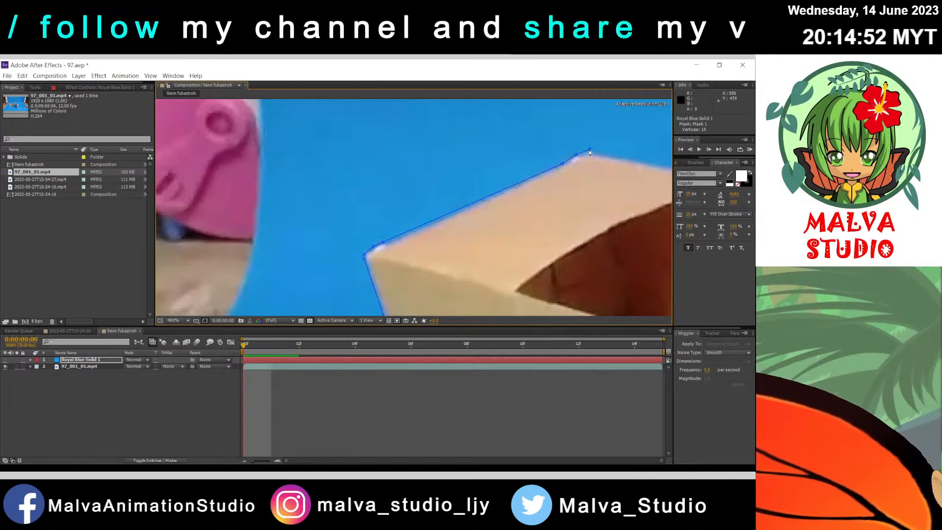
{"action": "left_click", "coordinate": [590, 150]}
{"action": "left_click", "coordinate": [600, 152]}
{"action": "left_click_drag", "start_coordinate": [613, 196], "coordinate": [468, 214]}
{"action": "left_click", "coordinate": [496, 193]}
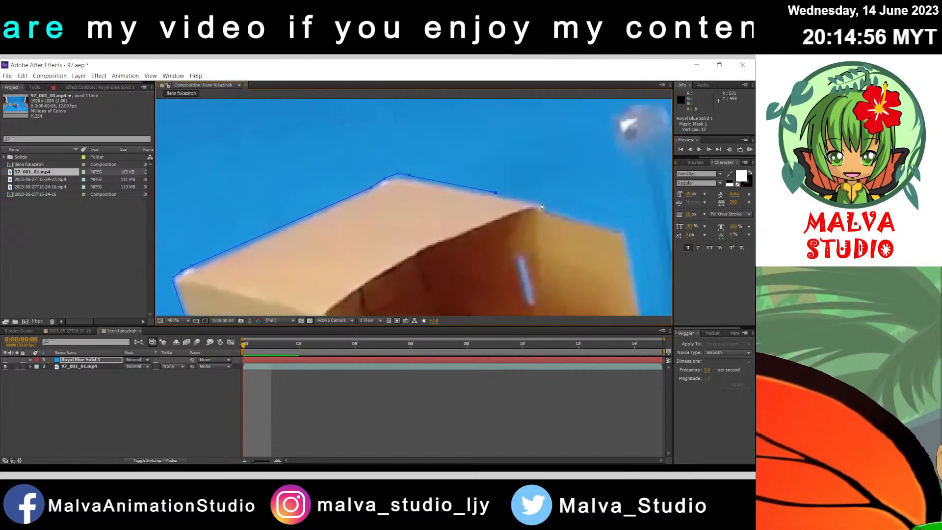
Step: Continue the mask path along the top of the box's back flap and down its outer edge to the base
{"action": "left_click", "coordinate": [547, 210]}
{"action": "left_click_drag", "start_coordinate": [556, 232], "coordinate": [471, 208]}
{"action": "left_click", "coordinate": [539, 205]}
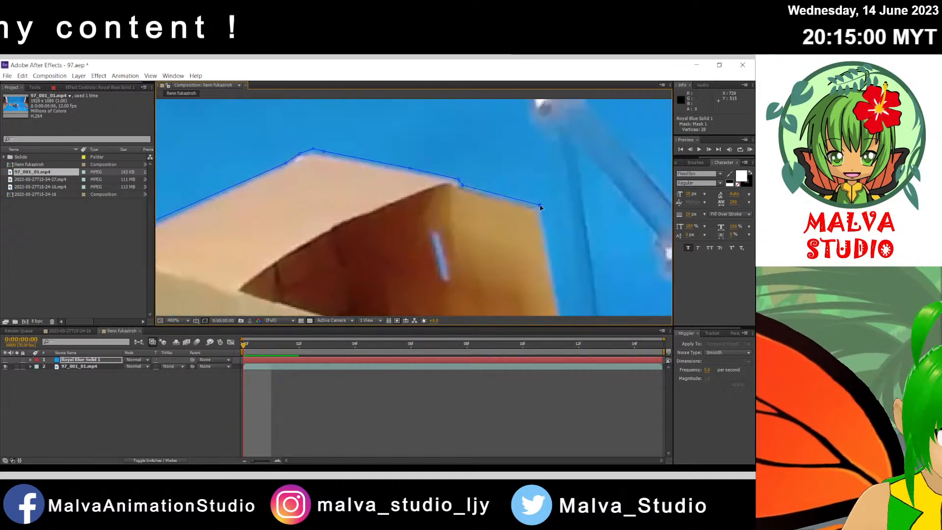
{"action": "left_click", "coordinate": [542, 222]}
{"action": "left_click_drag", "start_coordinate": [556, 246], "coordinate": [543, 169]}
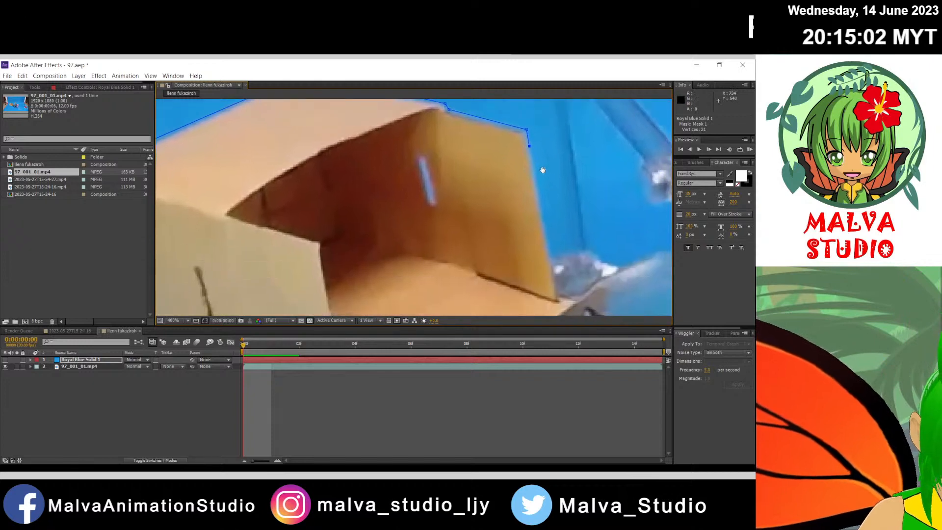
{"action": "left_click_drag", "start_coordinate": [527, 131], "coordinate": [519, 176]}
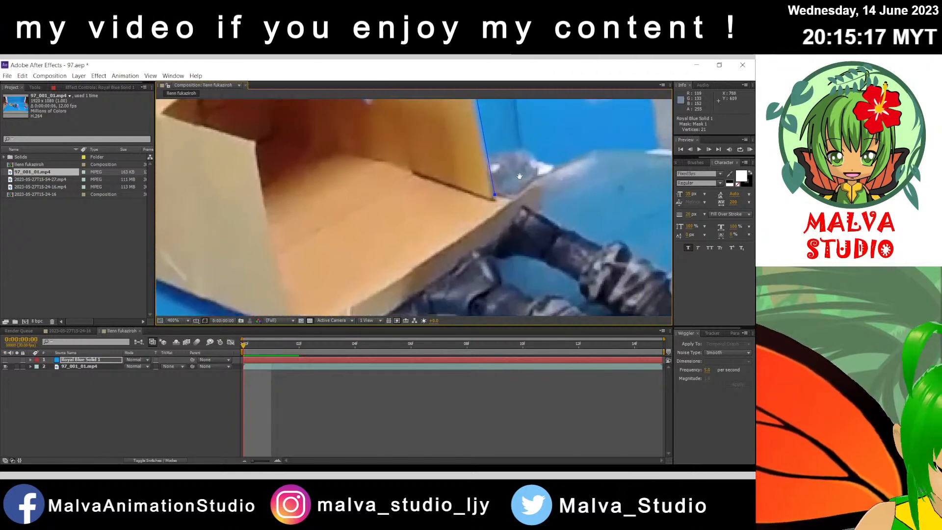
Step: Trace the mask path around the small cardboard tip beyond the back flap, down to the black figure's leg
{"action": "left_click", "coordinate": [512, 200]}
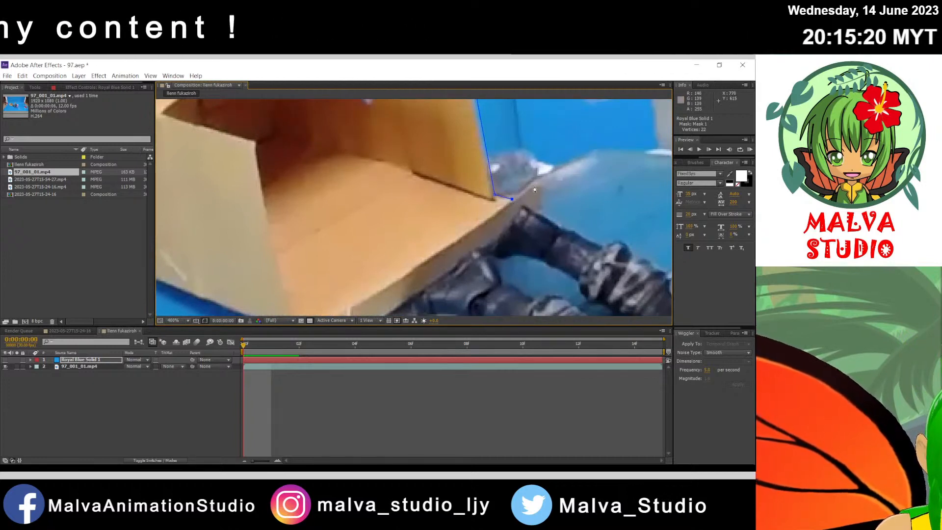
{"action": "left_click", "coordinate": [532, 187]}
{"action": "left_click_drag", "start_coordinate": [532, 188], "coordinate": [529, 186]}
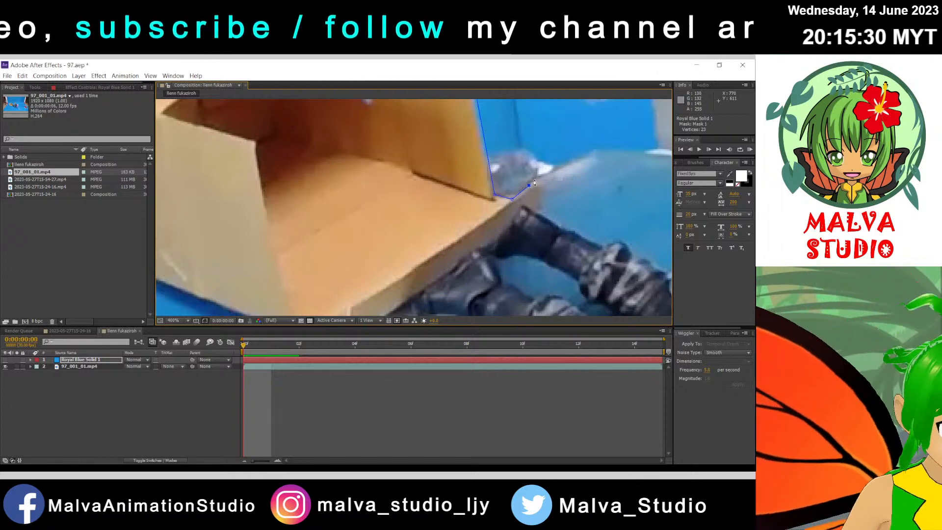
{"action": "left_click", "coordinate": [533, 182]}
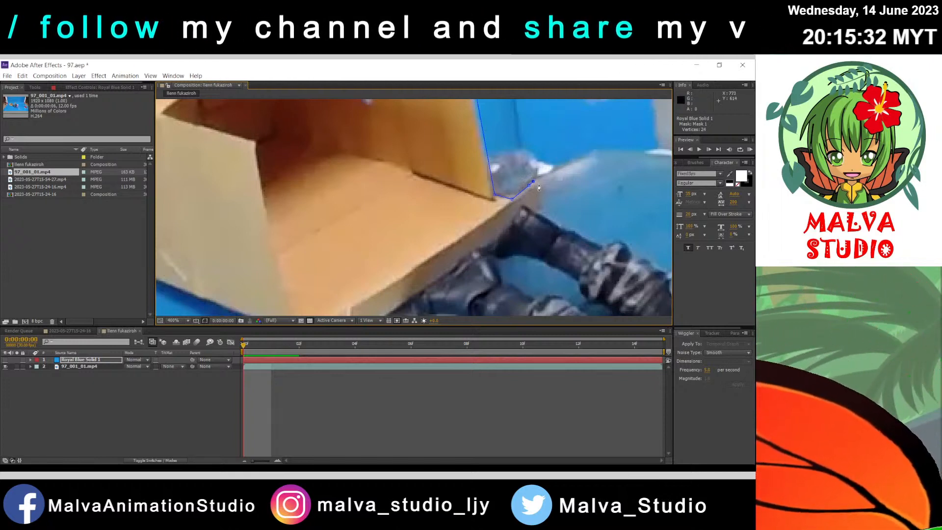
{"action": "left_click", "coordinate": [542, 189]}
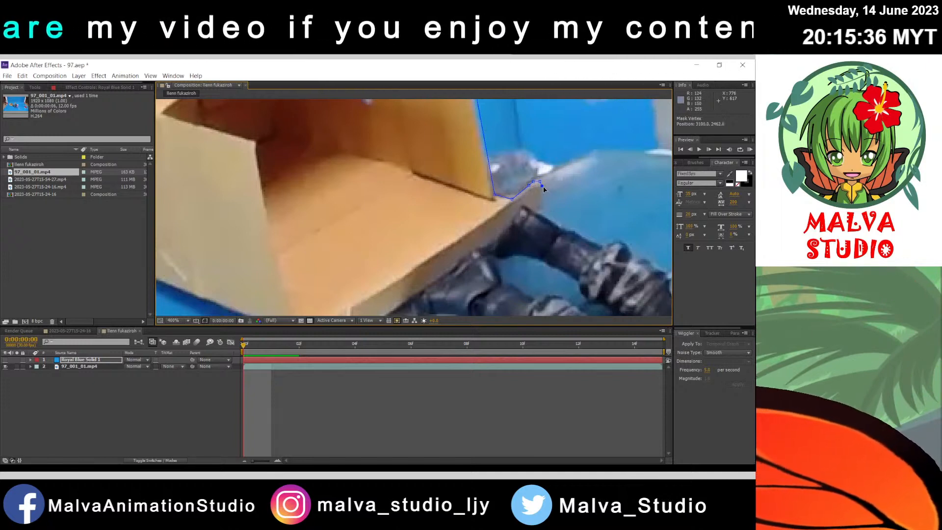
{"action": "left_click", "coordinate": [540, 211]}
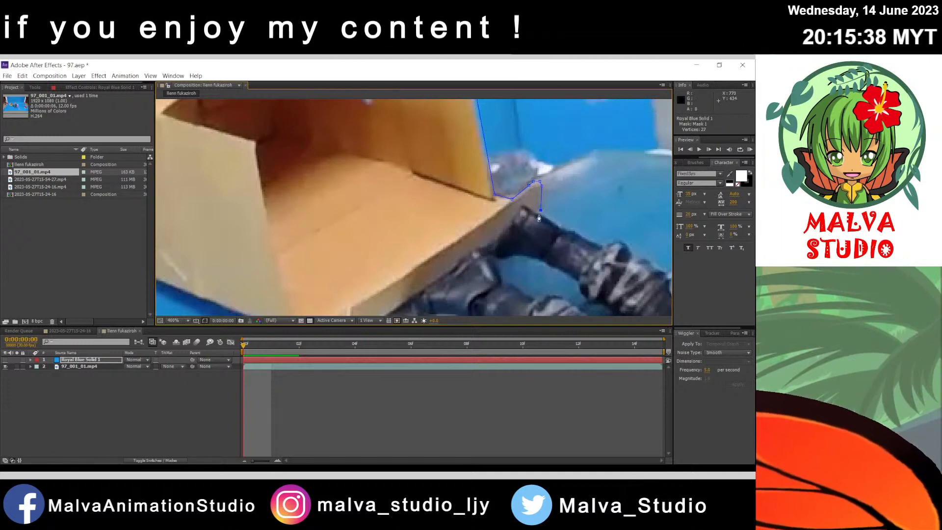
{"action": "left_click", "coordinate": [538, 218]}
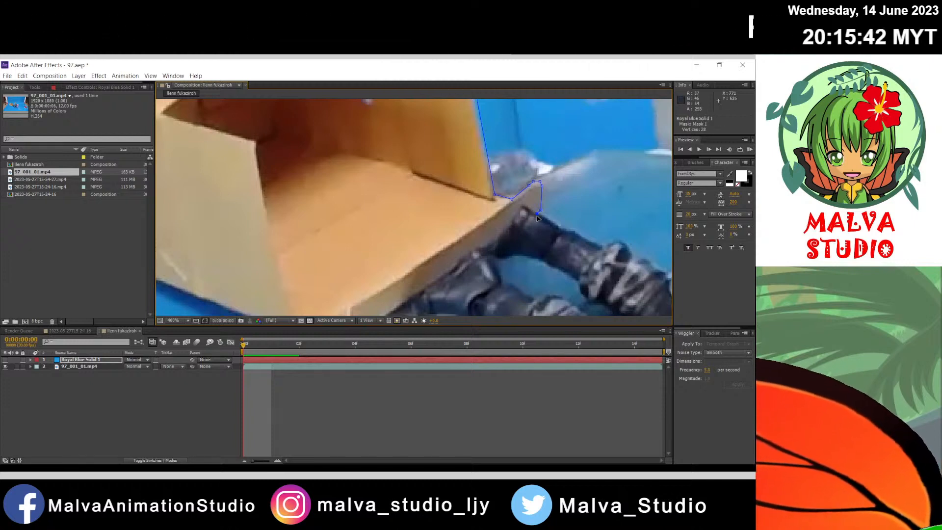
Step: Extend the mask path along the upper edge of the black figure's lower leg with three vertices
{"action": "left_click_drag", "start_coordinate": [560, 215], "coordinate": [511, 179]}
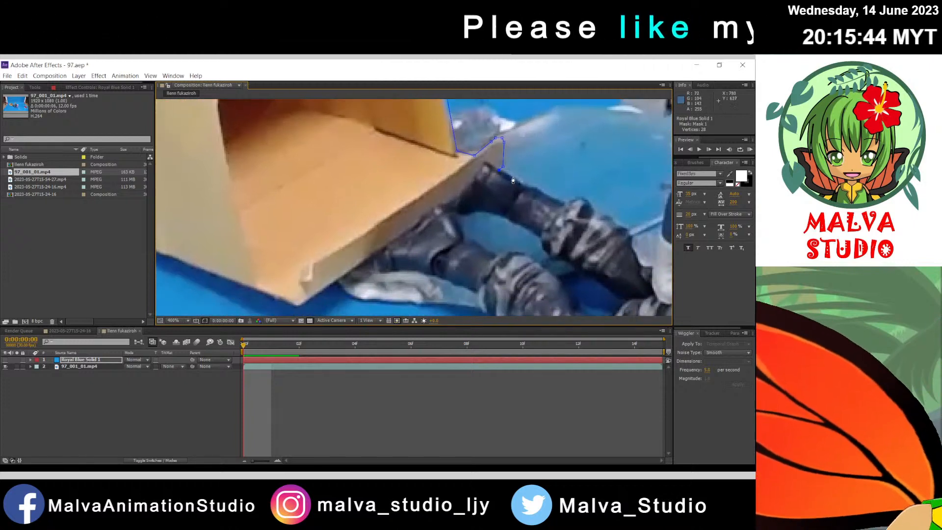
{"action": "left_click", "coordinate": [524, 183]}
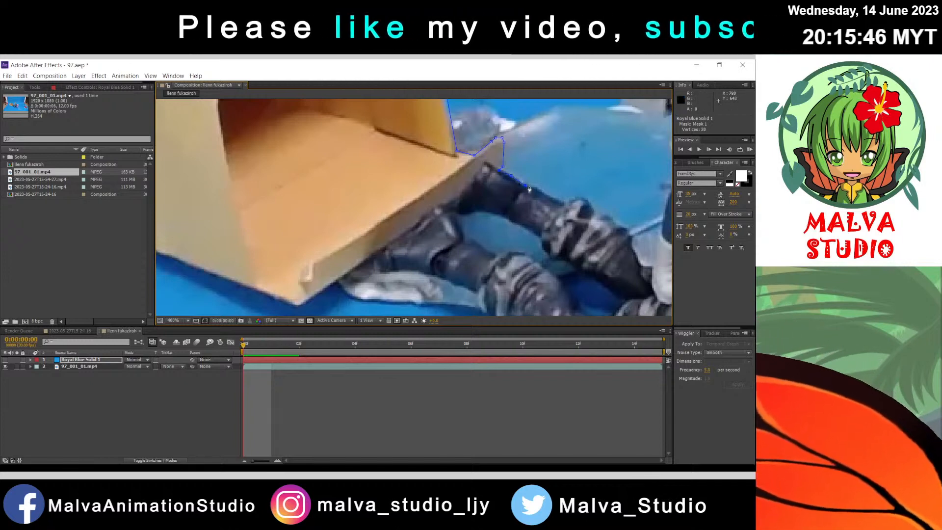
{"action": "left_click", "coordinate": [530, 185]}
{"action": "left_click", "coordinate": [535, 186]}
{"action": "left_click_drag", "start_coordinate": [553, 195], "coordinate": [491, 178]}
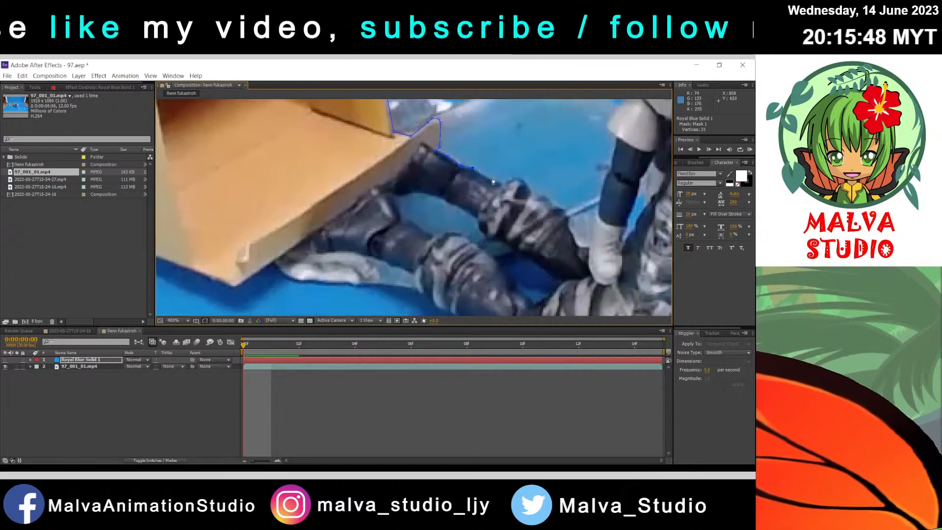
Step: Trace the mask path over the figure's camouflaged knee with closely spaced vertices, following its bumps
{"action": "left_click", "coordinate": [488, 176]}
{"action": "left_click", "coordinate": [504, 181]}
{"action": "left_click", "coordinate": [517, 177]}
{"action": "left_click", "coordinate": [523, 179]}
{"action": "left_click", "coordinate": [529, 186]}
{"action": "left_click", "coordinate": [536, 195]}
{"action": "left_click", "coordinate": [547, 194]}
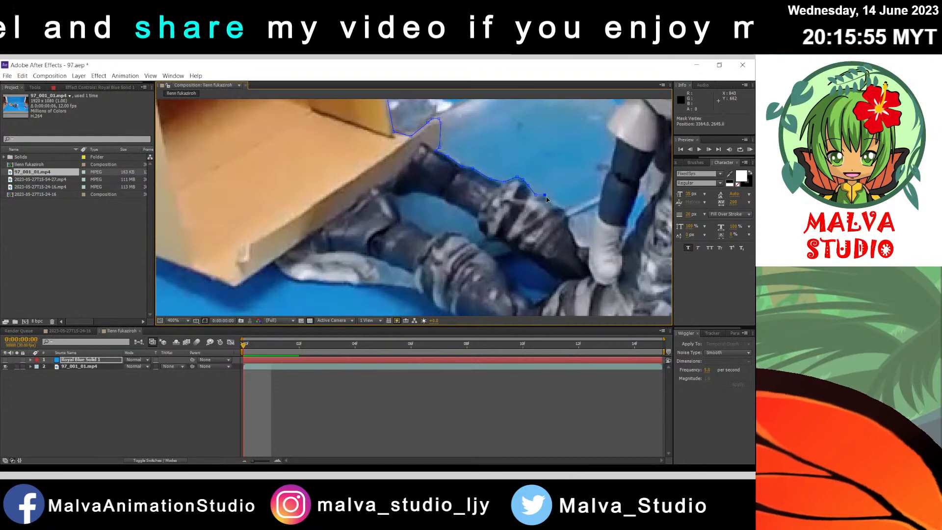
{"action": "left_click", "coordinate": [551, 199]}
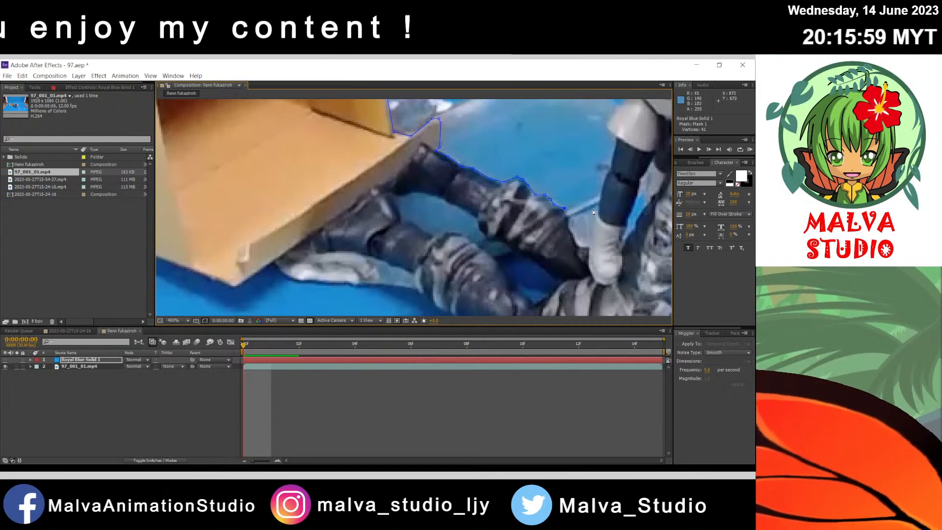
Step: Add a mask vertex past the knee where the figure's thigh meets the edge of the clear plastic stand
{"action": "left_click_drag", "start_coordinate": [606, 218], "coordinate": [564, 157]}
{"action": "left_click_drag", "start_coordinate": [543, 190], "coordinate": [483, 216]}
{"action": "scroll", "coordinate": [491, 238], "scroll_direction": "down", "scroll_amount": 2}
{"action": "scroll", "coordinate": [483, 217], "scroll_direction": "up", "scroll_amount": 2}
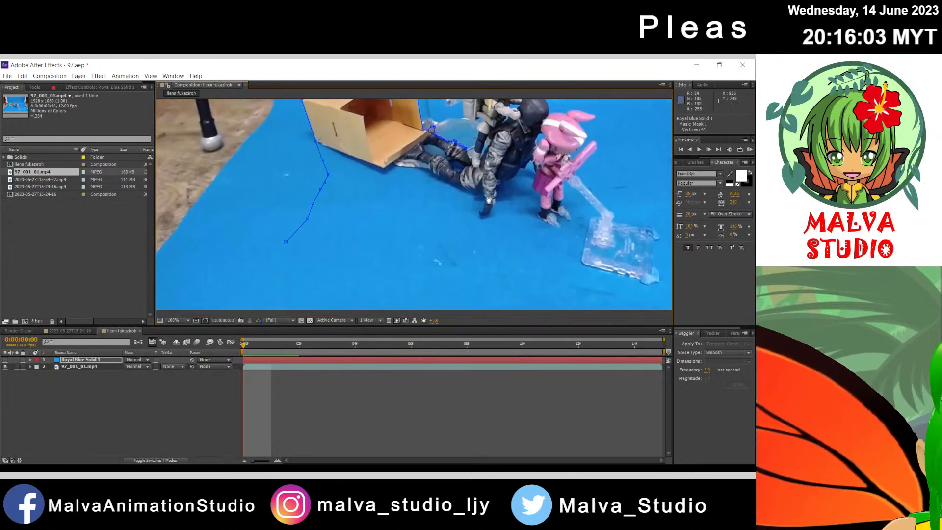
{"action": "scroll", "coordinate": [490, 221], "scroll_direction": "up", "scroll_amount": 2}
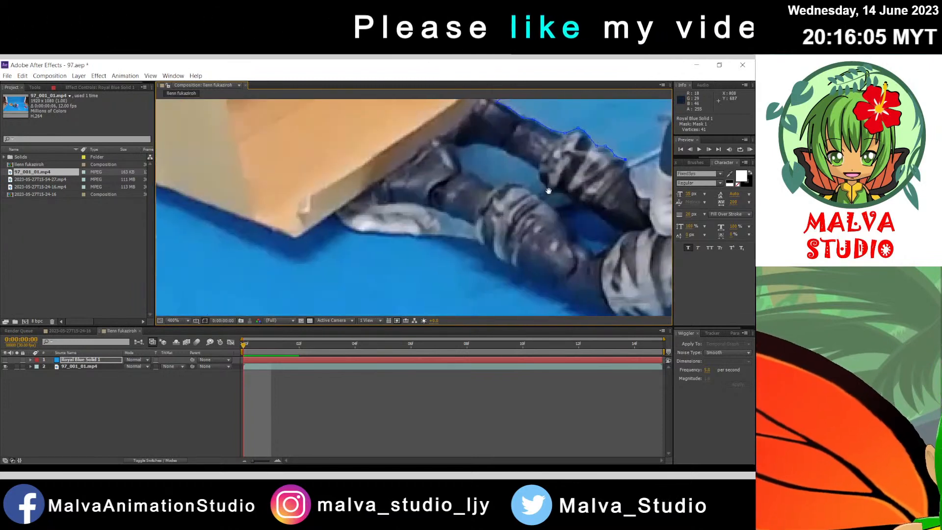
{"action": "left_click_drag", "start_coordinate": [565, 196], "coordinate": [466, 236]}
{"action": "left_click_drag", "start_coordinate": [540, 211], "coordinate": [464, 250]}
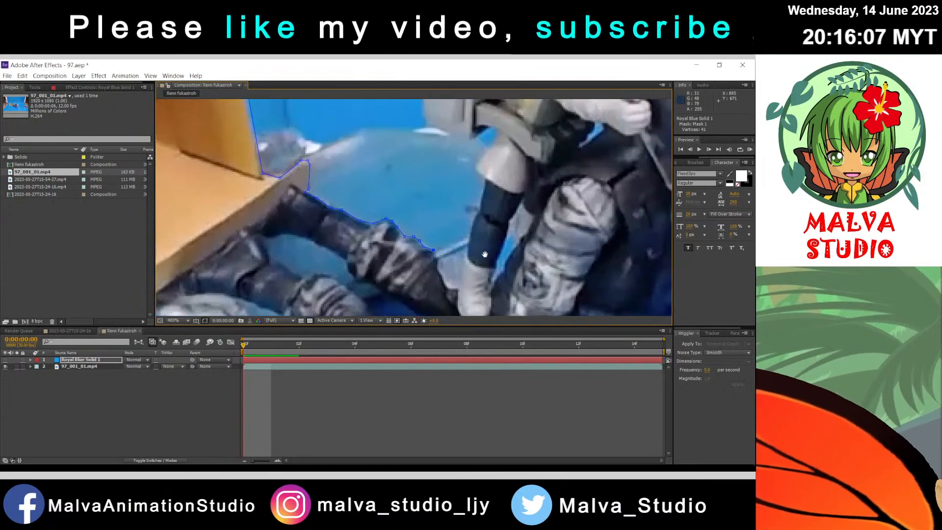
{"action": "scroll", "coordinate": [490, 196], "scroll_direction": "down", "scroll_amount": 3}
{"action": "scroll", "coordinate": [493, 182], "scroll_direction": "down", "scroll_amount": 2}
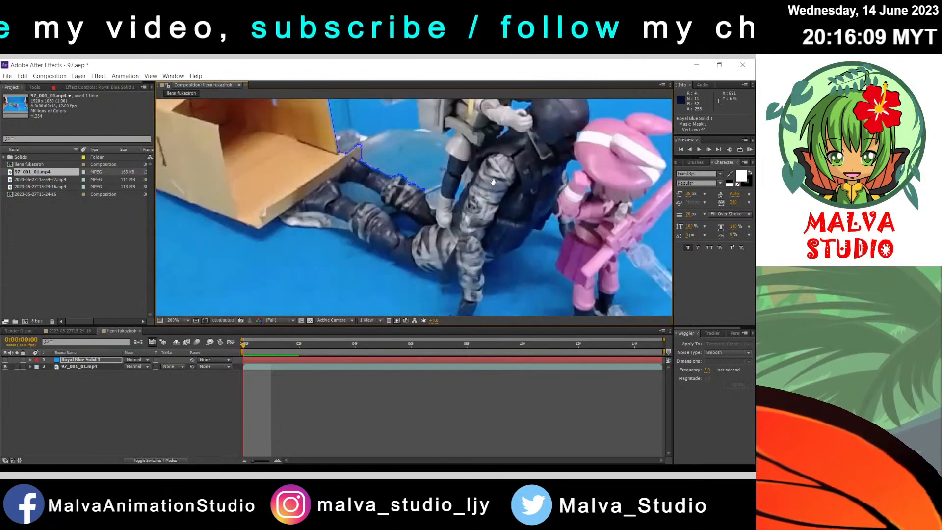
{"action": "scroll", "coordinate": [471, 192], "scroll_direction": "up", "scroll_amount": 3}
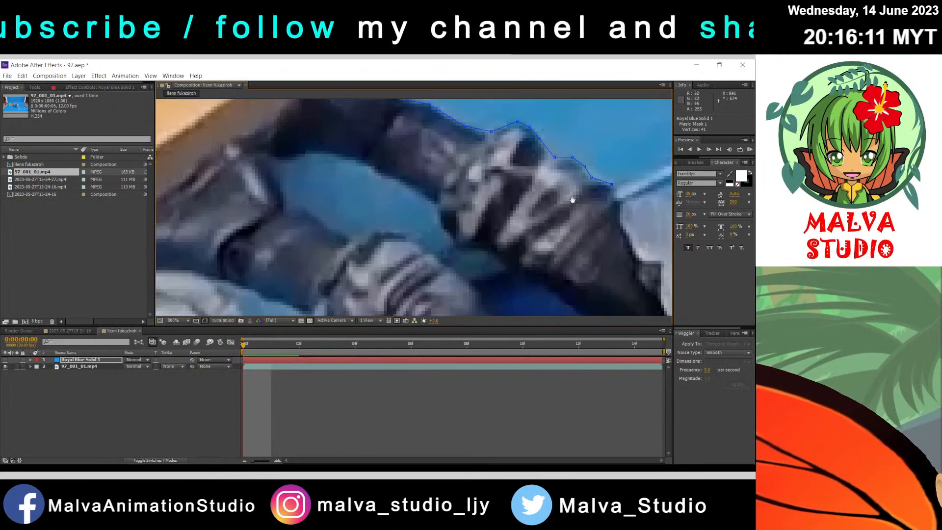
{"action": "left_click_drag", "start_coordinate": [419, 196], "coordinate": [400, 192]}
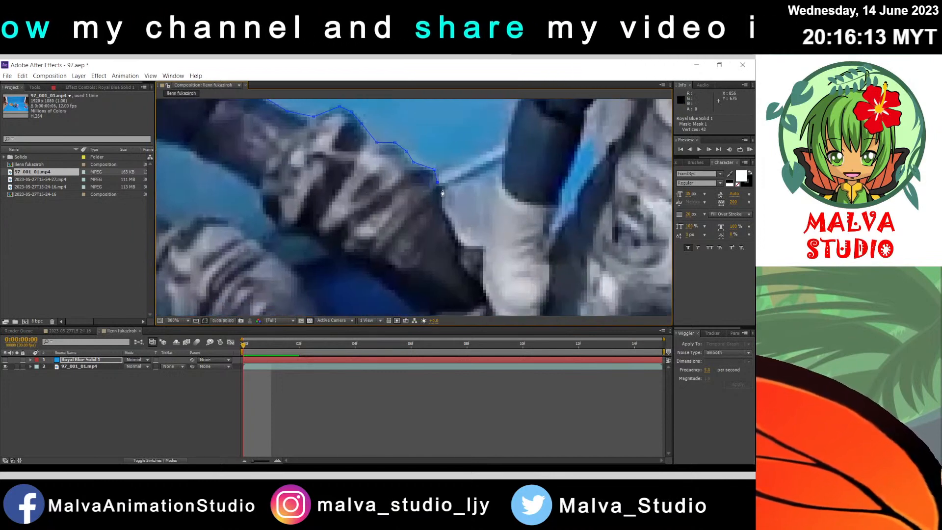